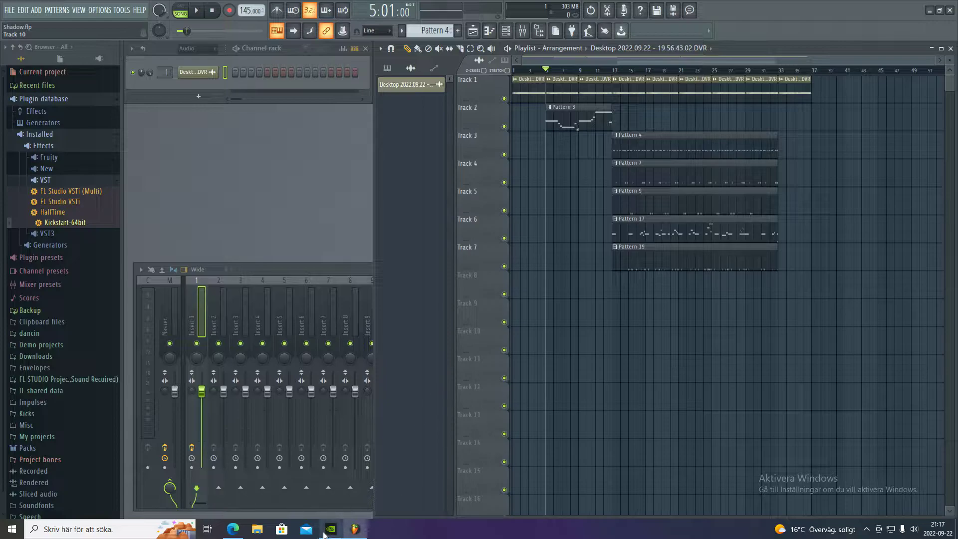
Switch to File Explorer and play the source recording Desktop 2022.09.22 - 19.56.43.02.DVR.mp4 from the Filmer > Desktop folder
click(255, 530)
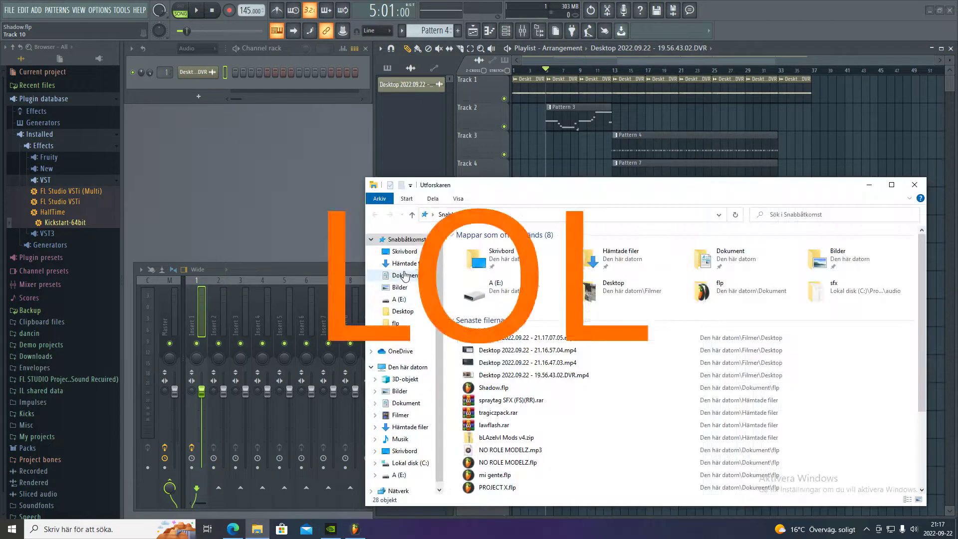
click(400, 265)
click(401, 414)
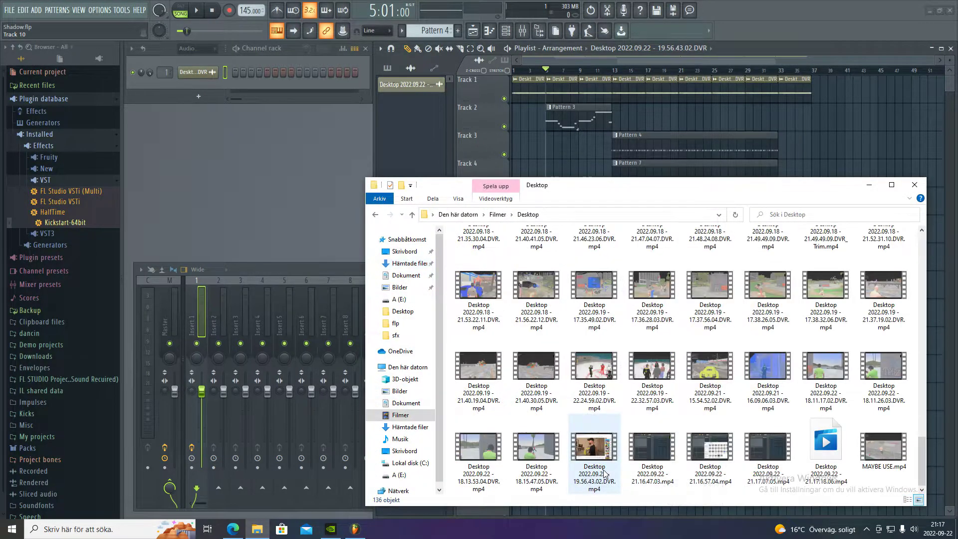
double_click(593, 459)
click(489, 484)
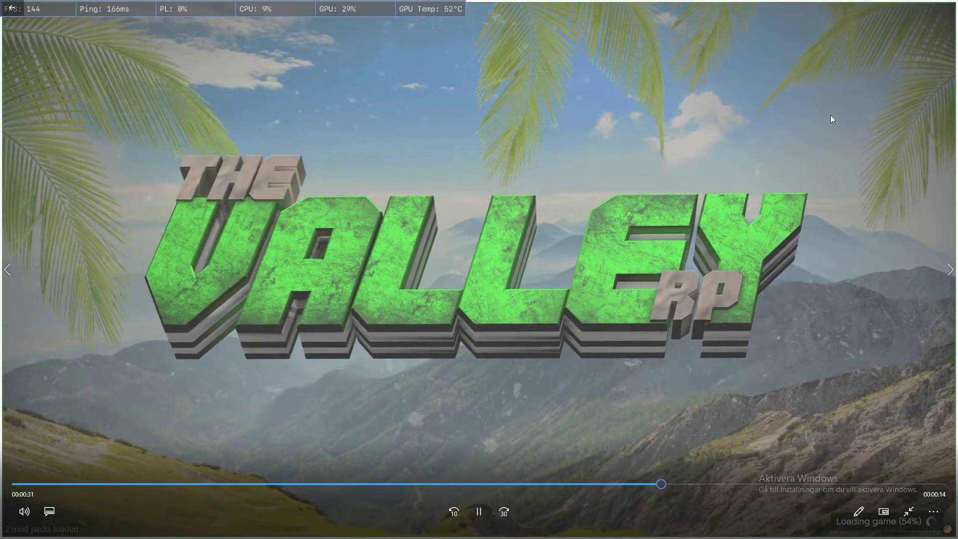
click(945, 8)
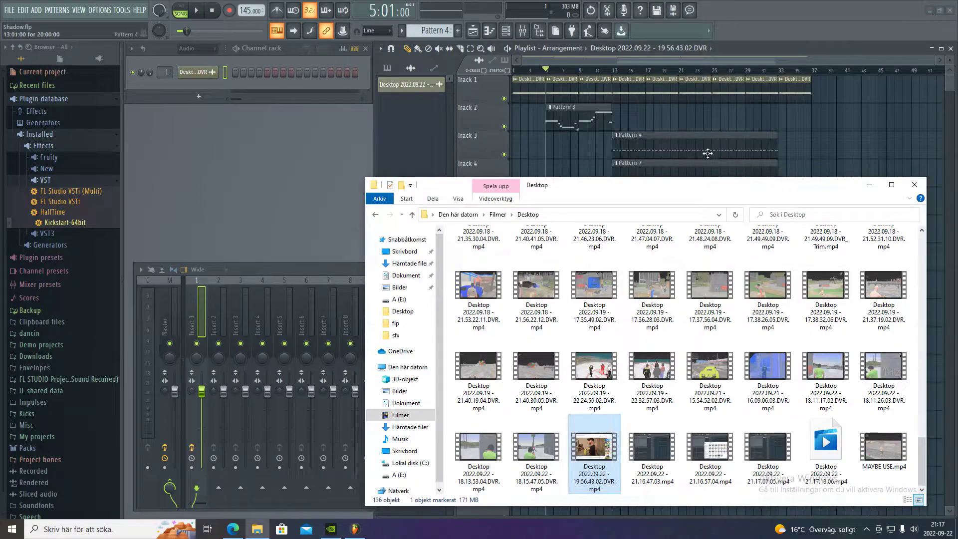
Show the sampler settings of the Track 1 audio clip and play the arrangement from bar 2
click(562, 71)
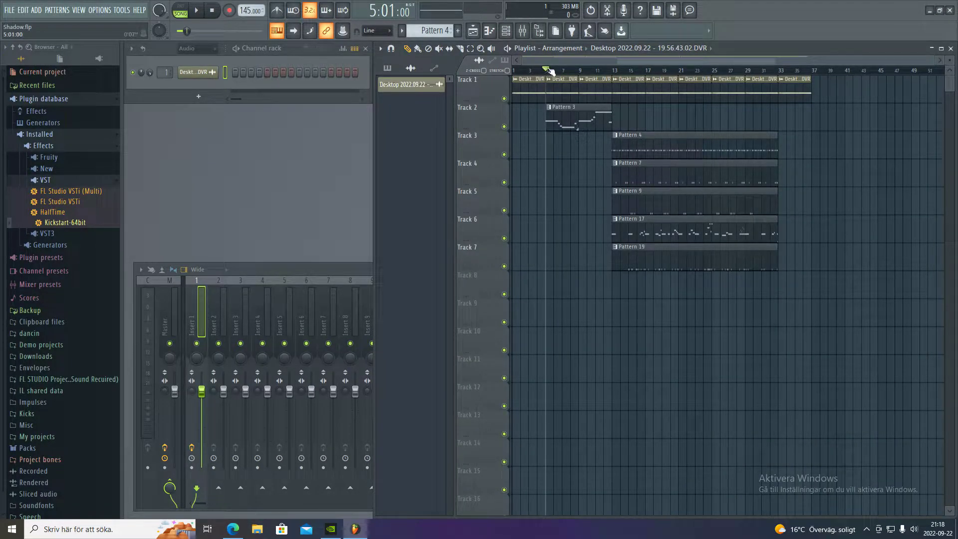
double_click(534, 87)
drag(405, 129, 402, 128)
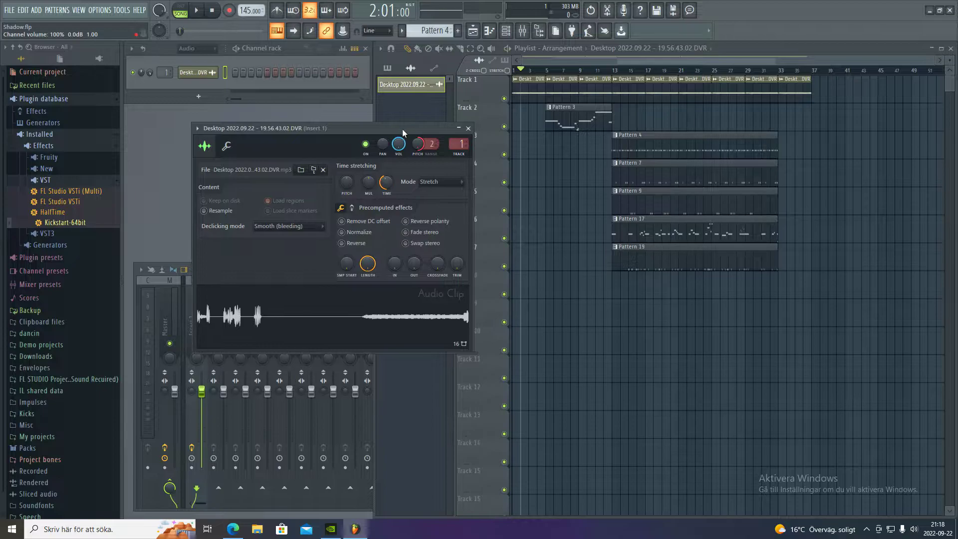
key(space)
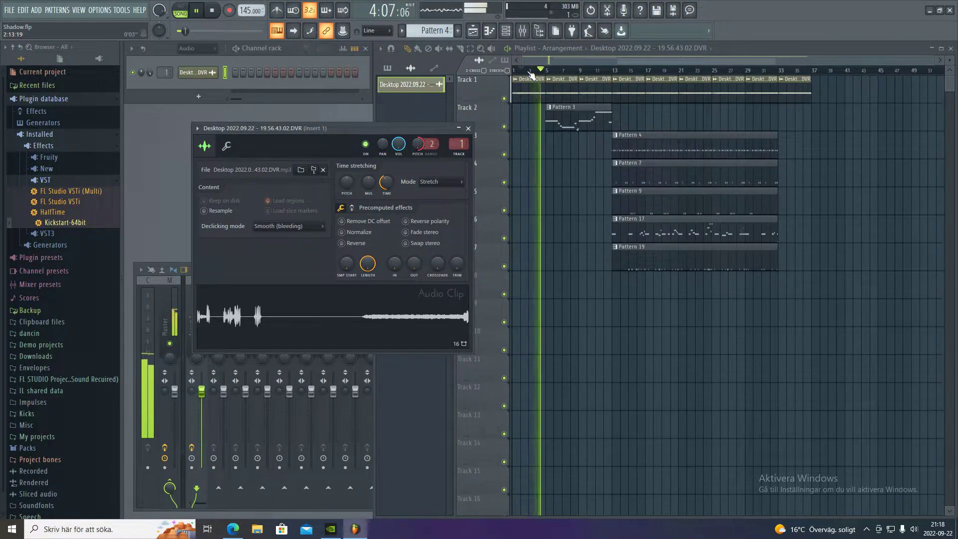
key(space)
click(467, 129)
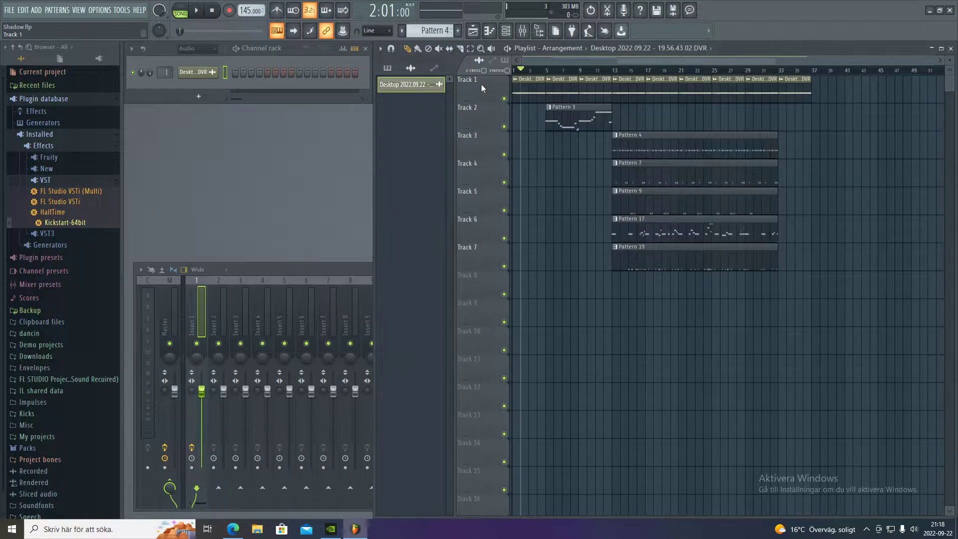
Examine the HalfTime effect and the effects chain on mixer Insert 1
key(F9)
click(858, 298)
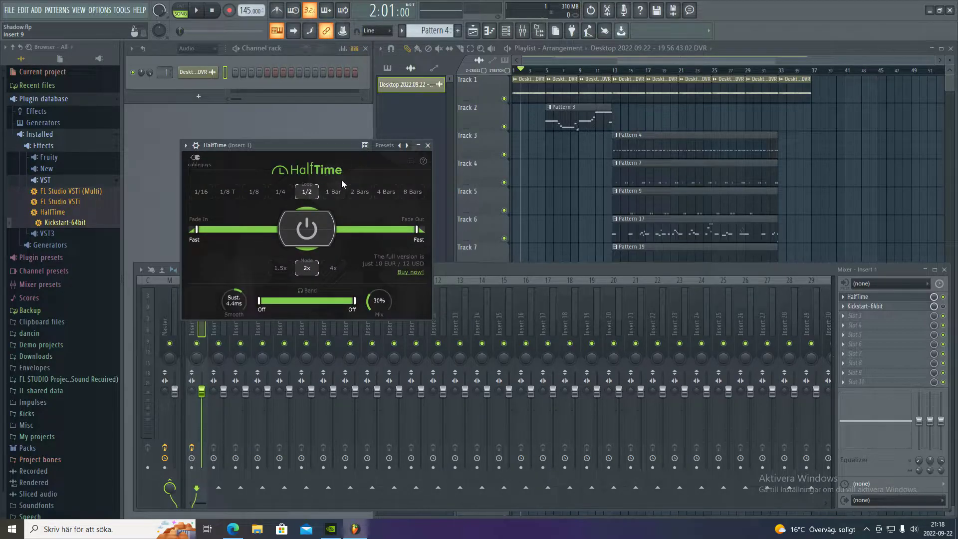
key(Escape)
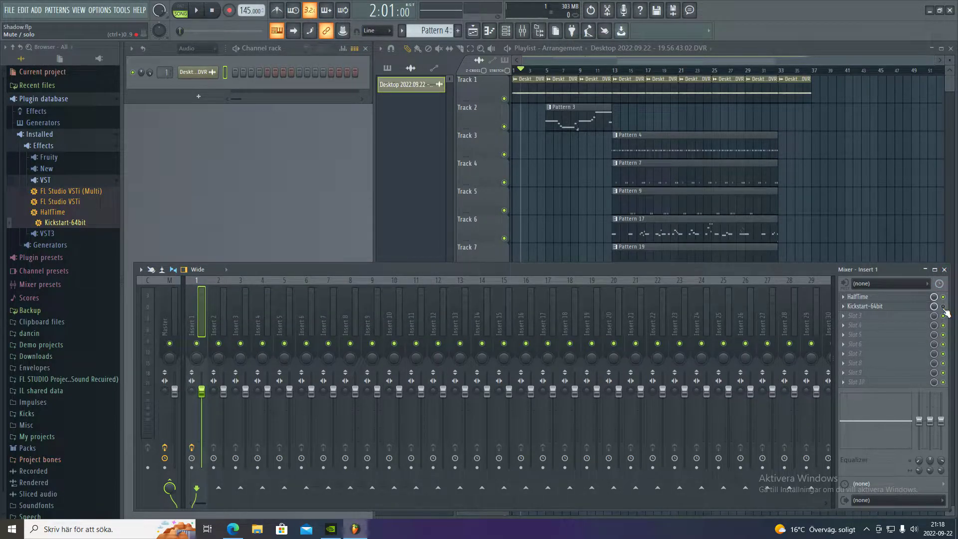
key(space)
click(944, 270)
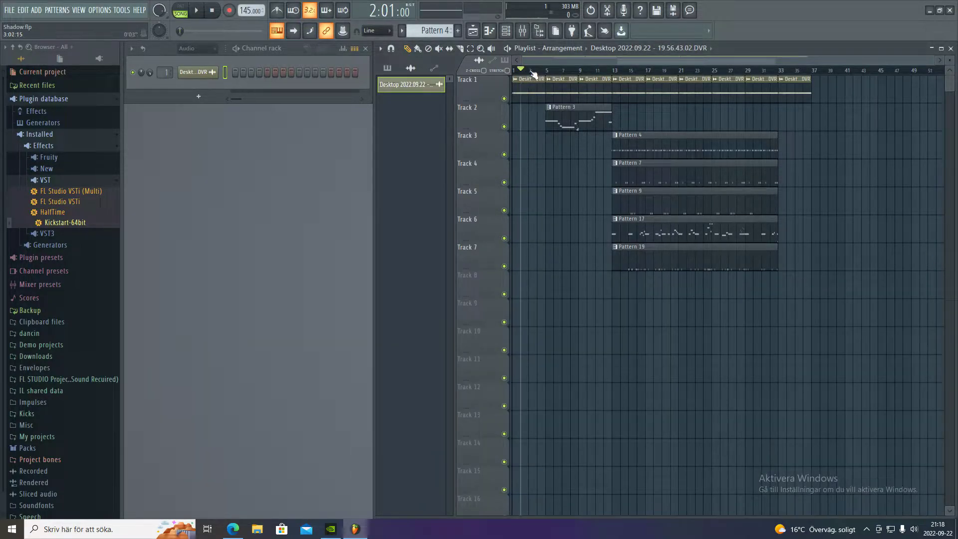
Expand the KOSFINGER sample pack in the Packs folder
click(40, 447)
click(43, 327)
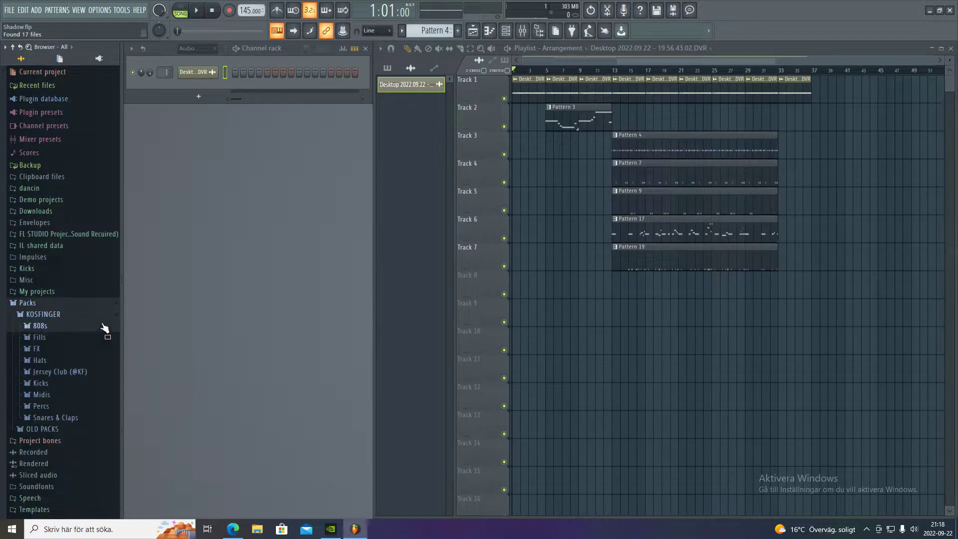
Show Pattern 3's Xscar Transform Bass notes in the piano roll and play them from bar 5
click(585, 72)
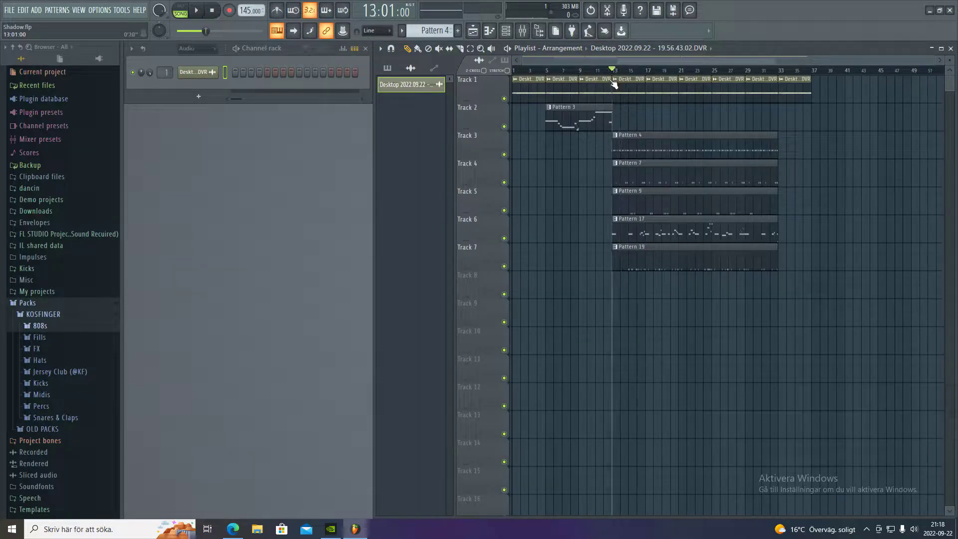
double_click(556, 116)
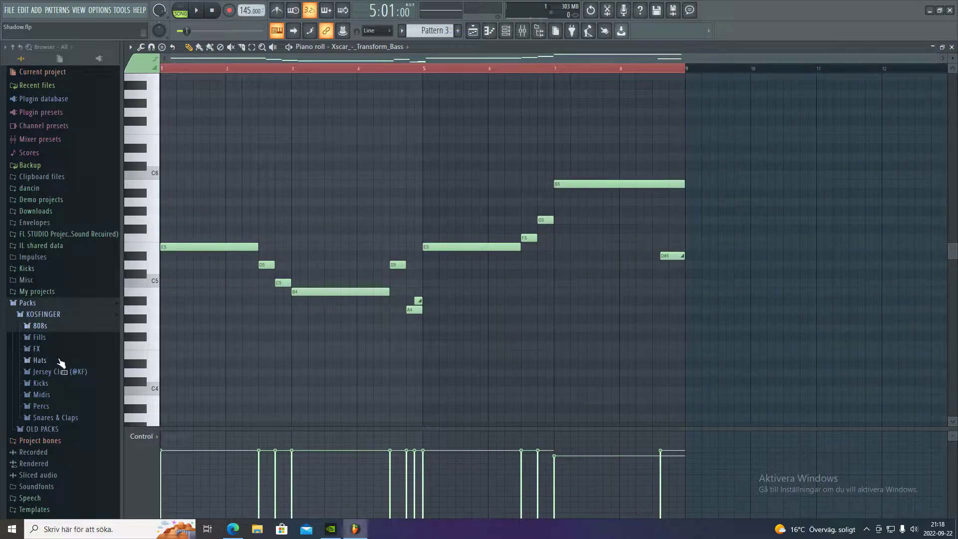
key(space)
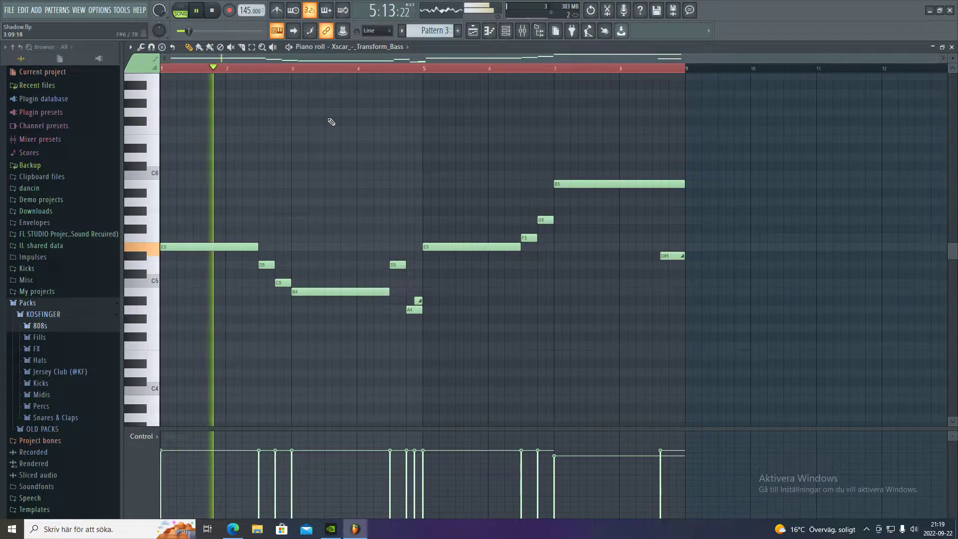
key(F7)
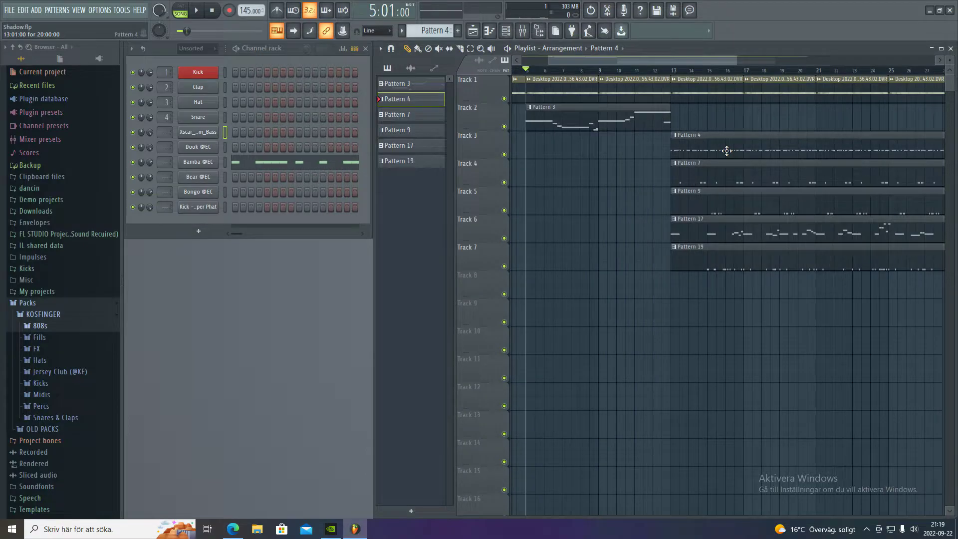
double_click(726, 149)
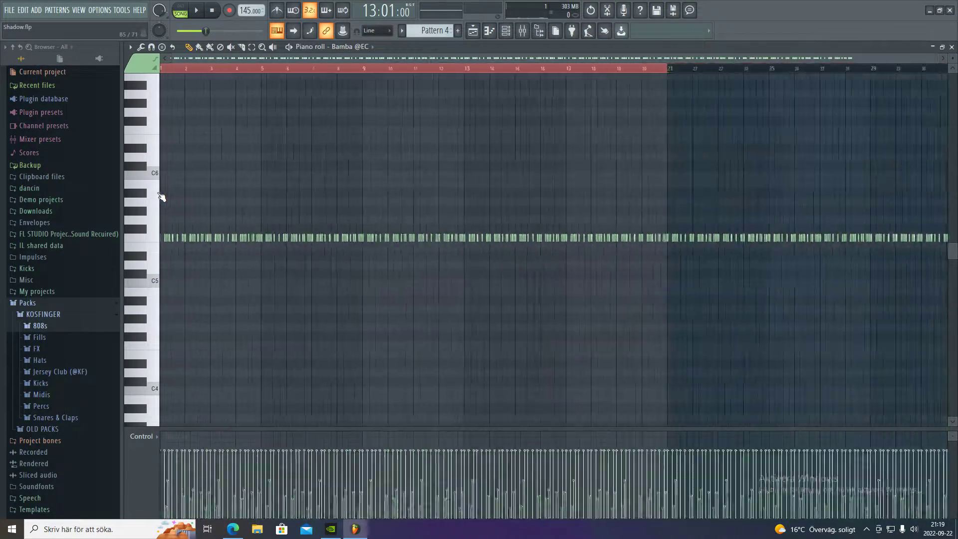
scroll(177, 192, up, 1)
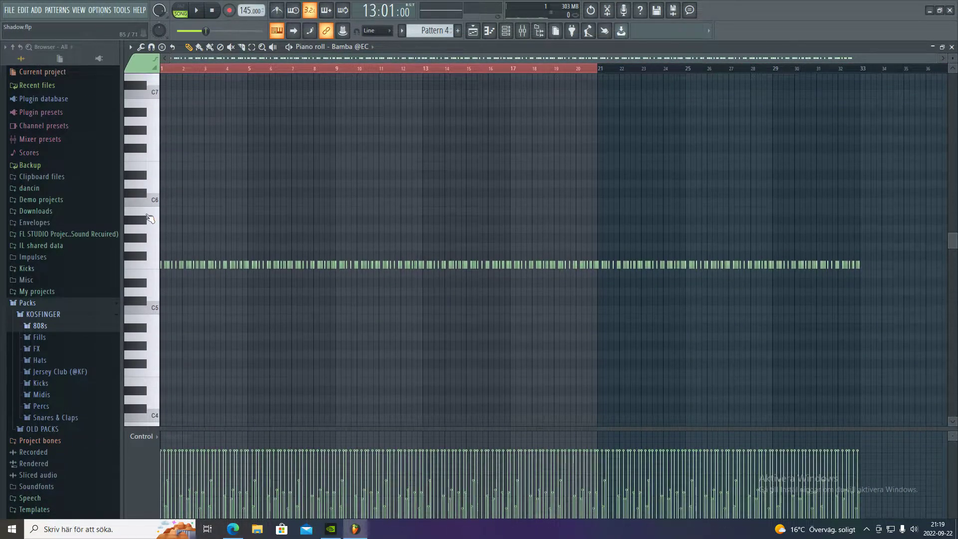
ctrl+scroll(200, 190, up, 6)
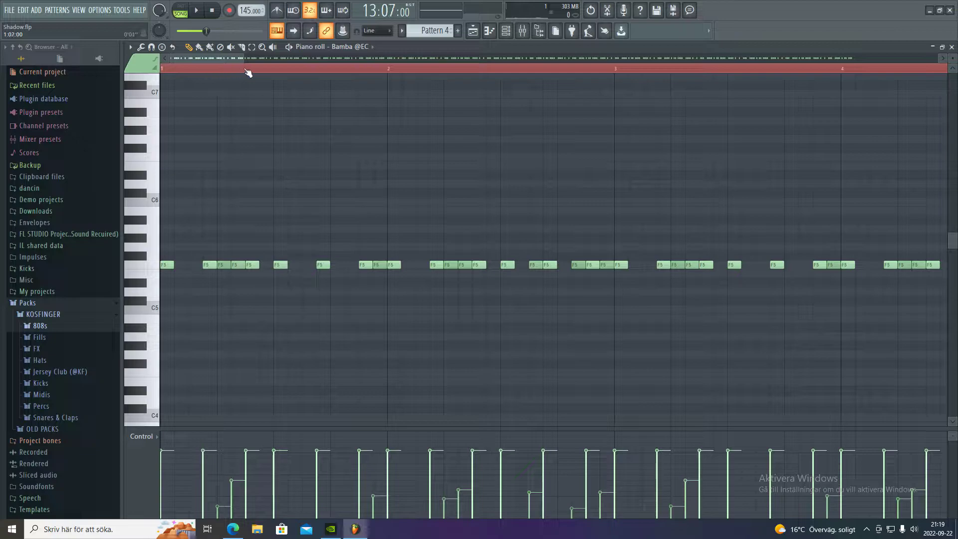
double_click(222, 267)
click(530, 320)
double_click(238, 265)
click(540, 325)
key(space)
scroll(692, 154, down, 5)
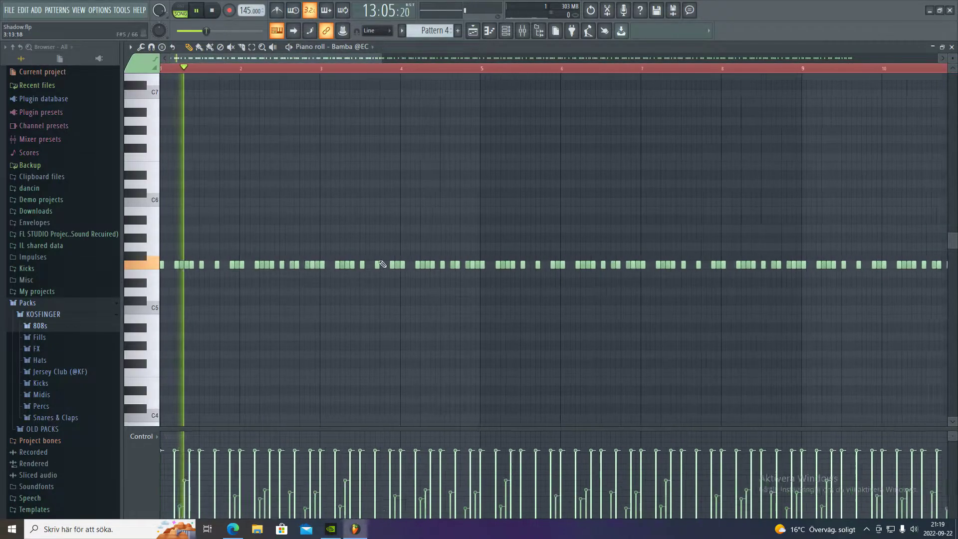
scroll(228, 294, up, 3)
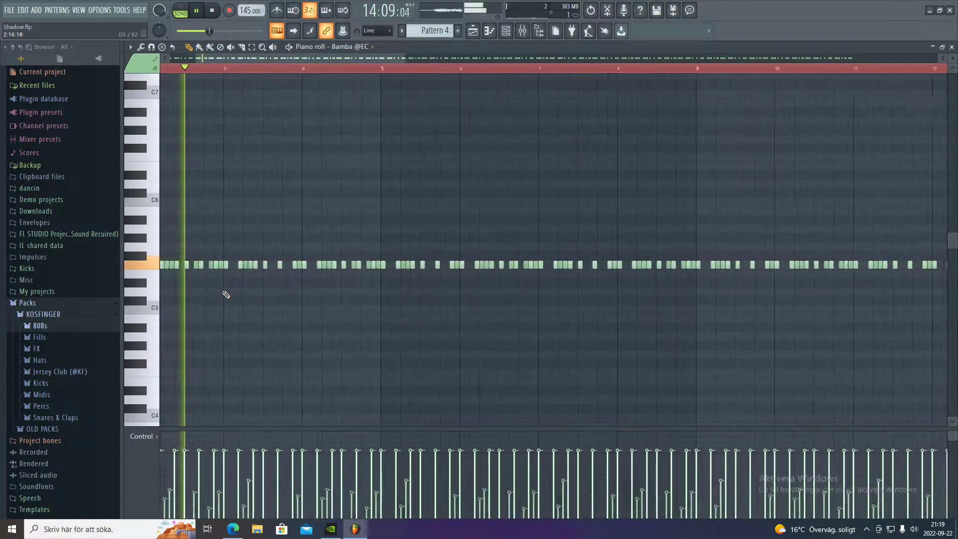
key(space)
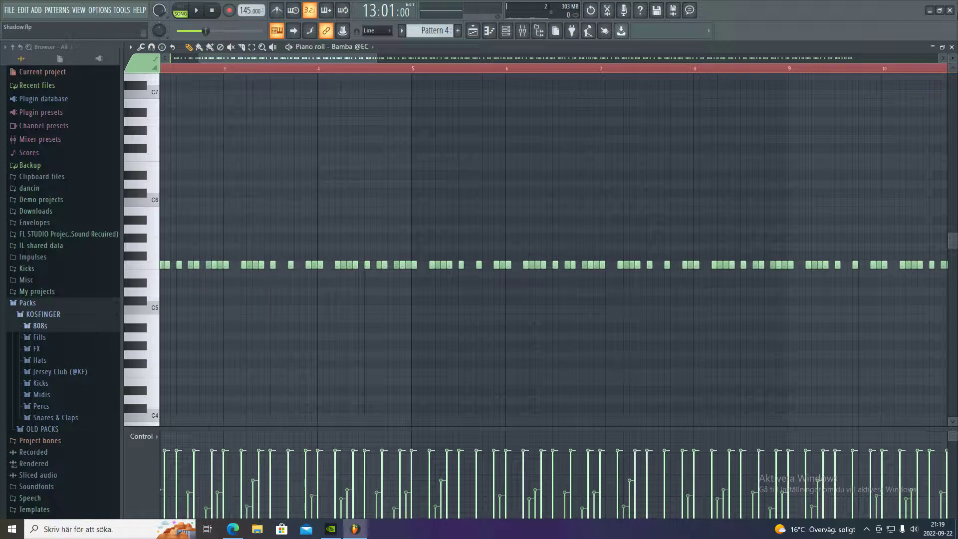
click(950, 47)
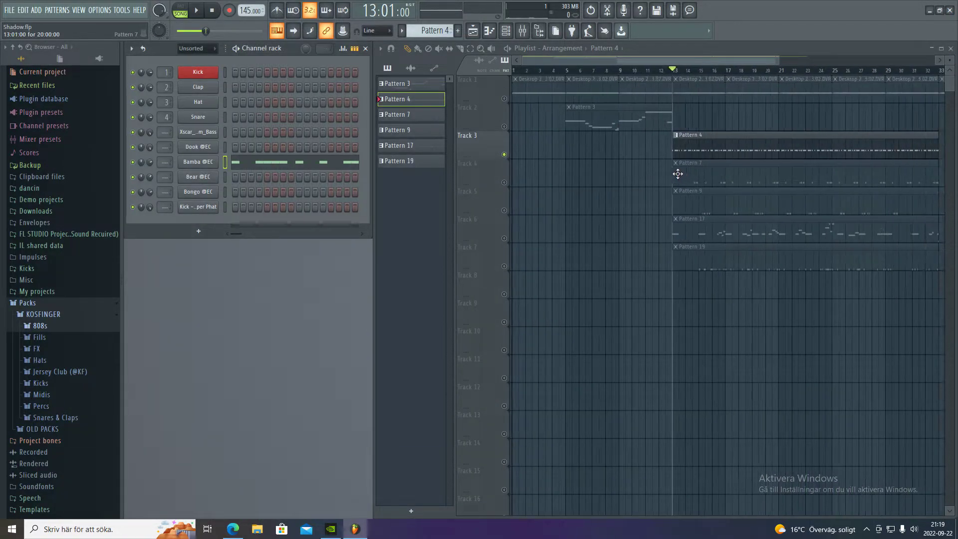
double_click(695, 182)
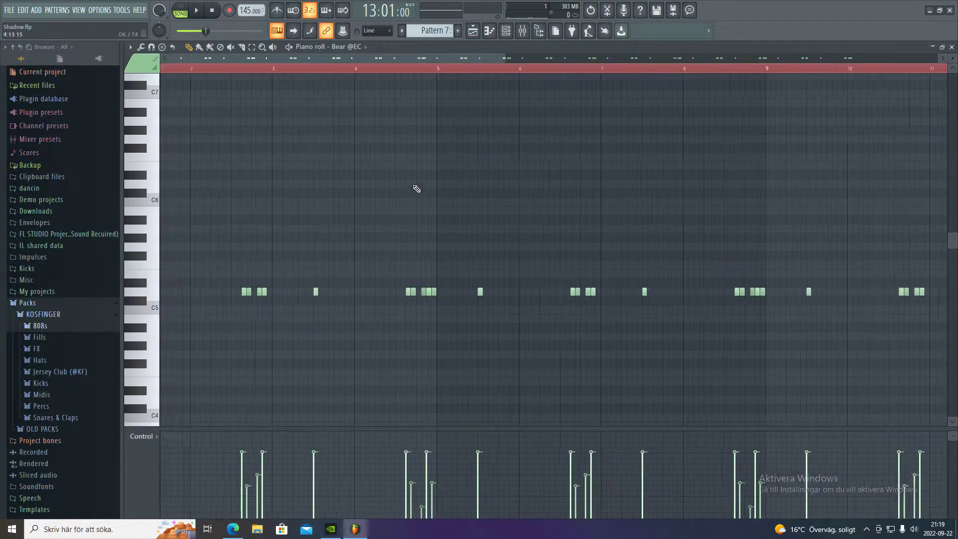
key(space)
ctrl+scroll(216, 211, up, 4)
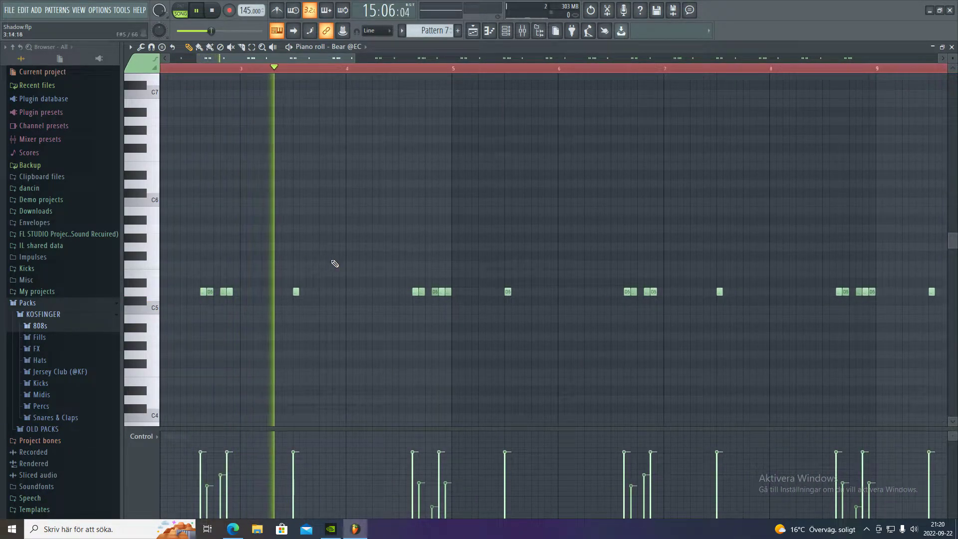
ctrl+scroll(449, 282, up, 3)
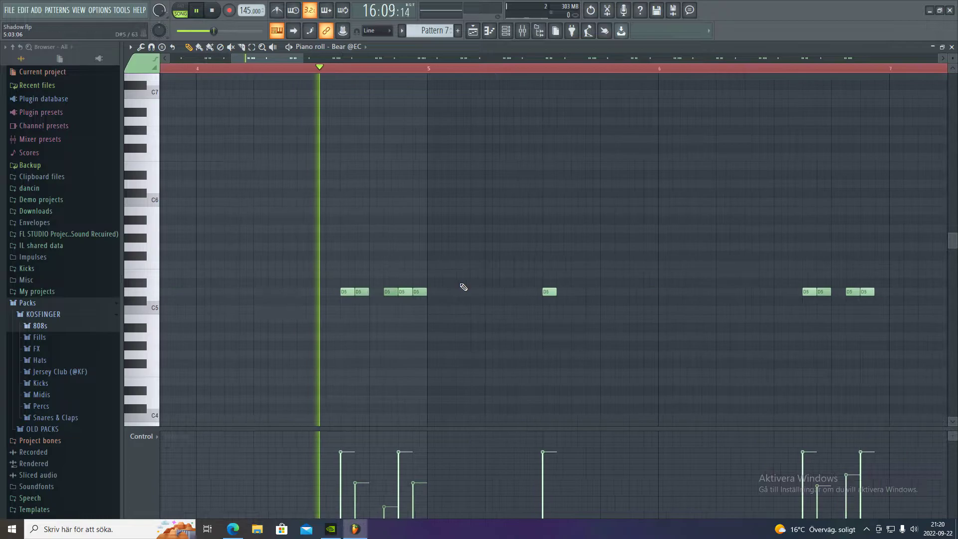
key(space)
click(950, 47)
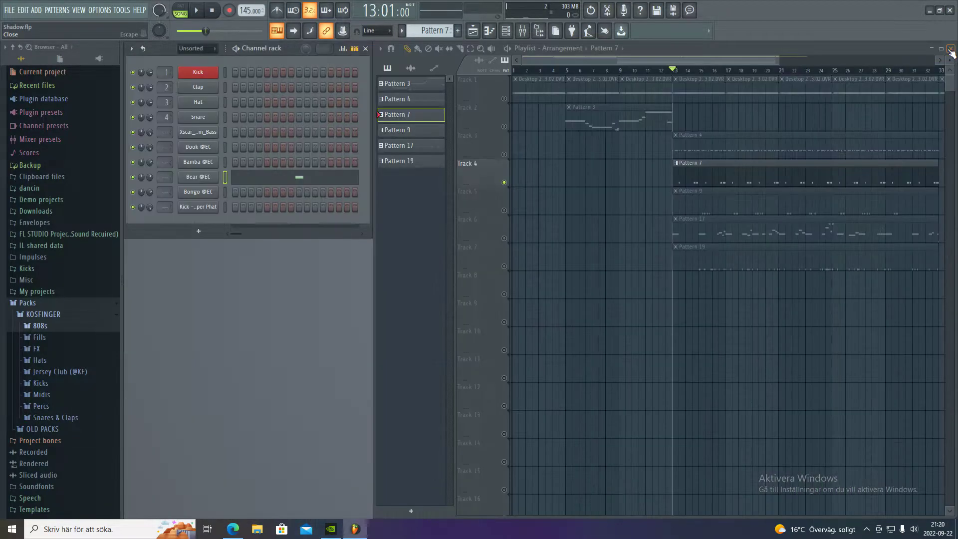
ctrl+scroll(738, 199, up, 3)
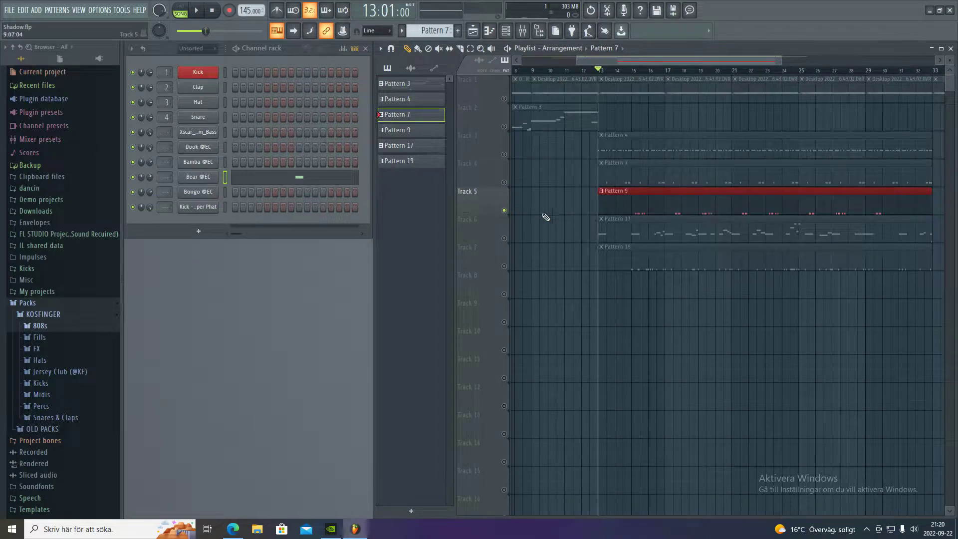
double_click(637, 209)
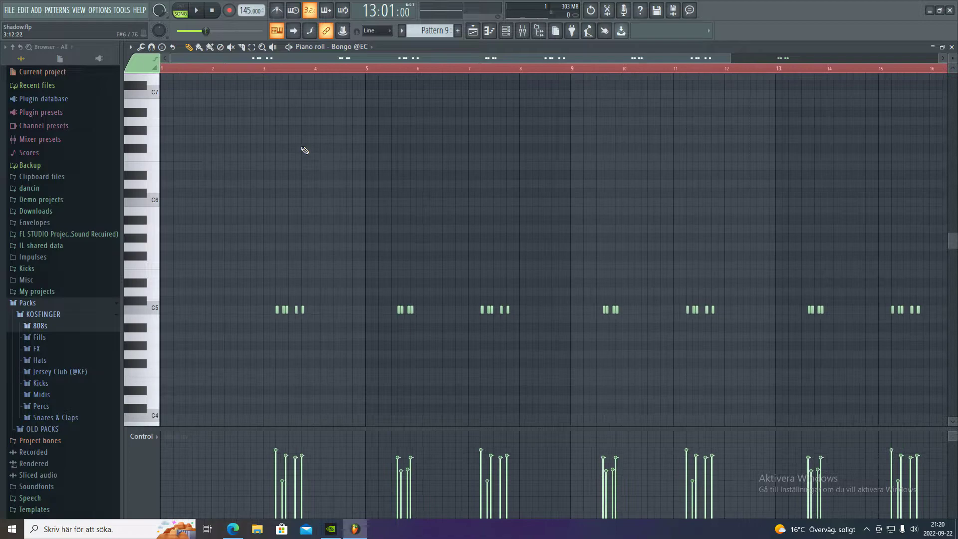
click(274, 74)
key(space)
ctrl+scroll(319, 207, up, 2)
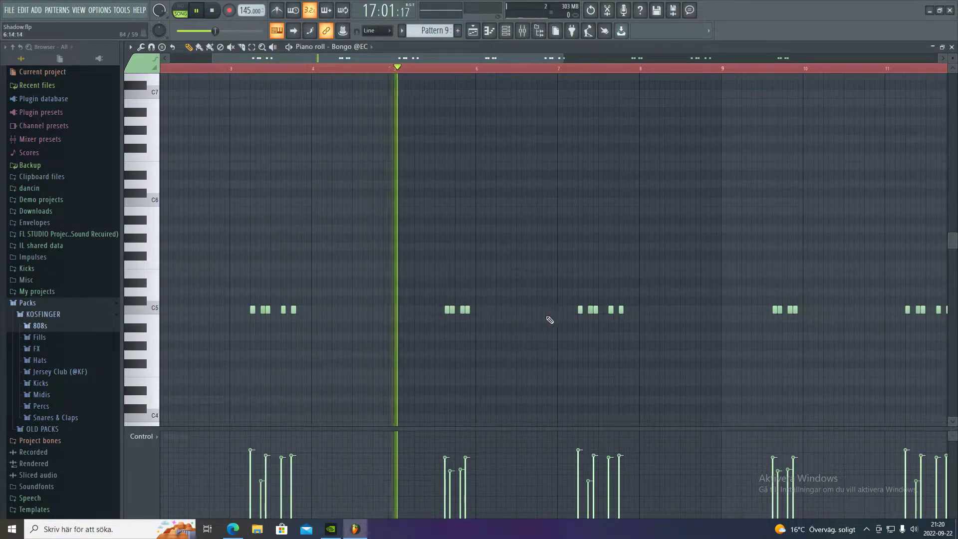
ctrl+scroll(563, 320, down, 1)
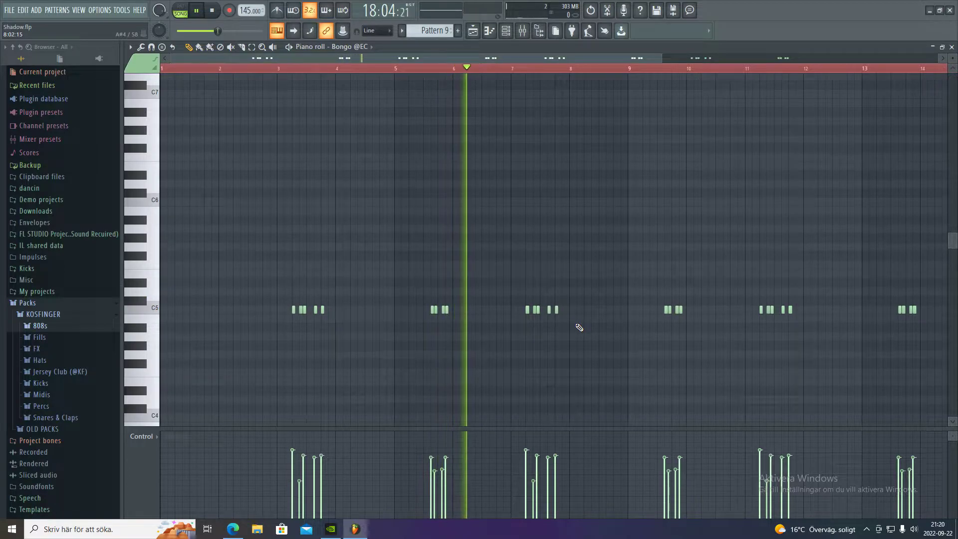
key(space)
click(951, 47)
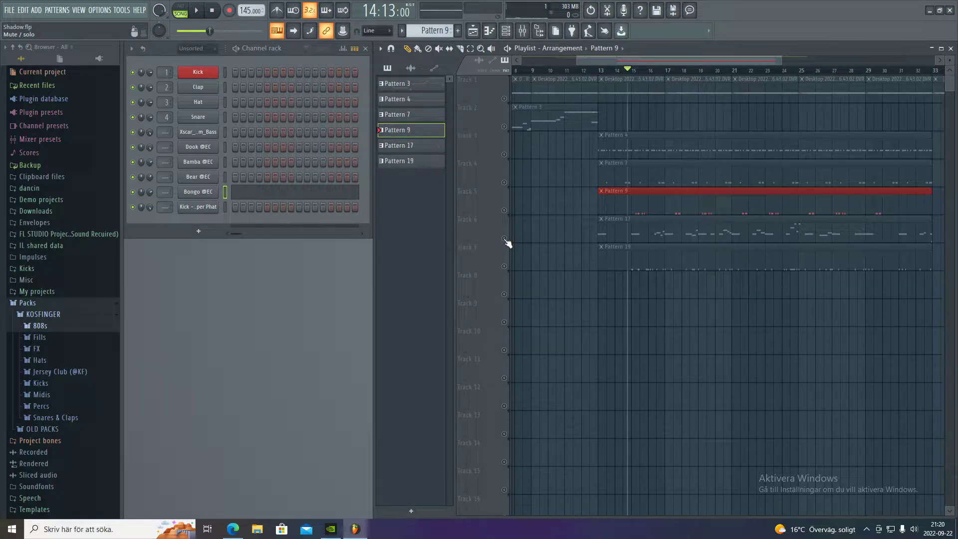
double_click(605, 229)
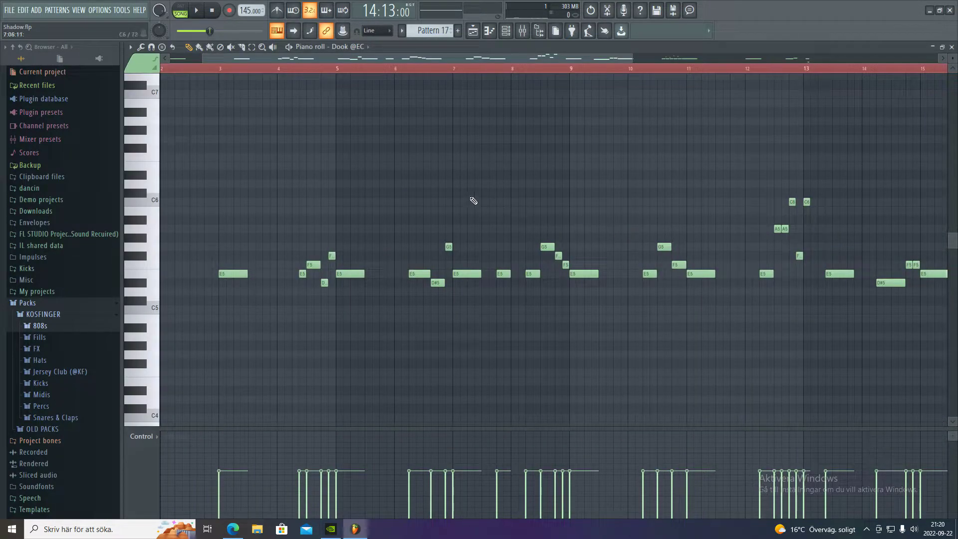
click(40, 326)
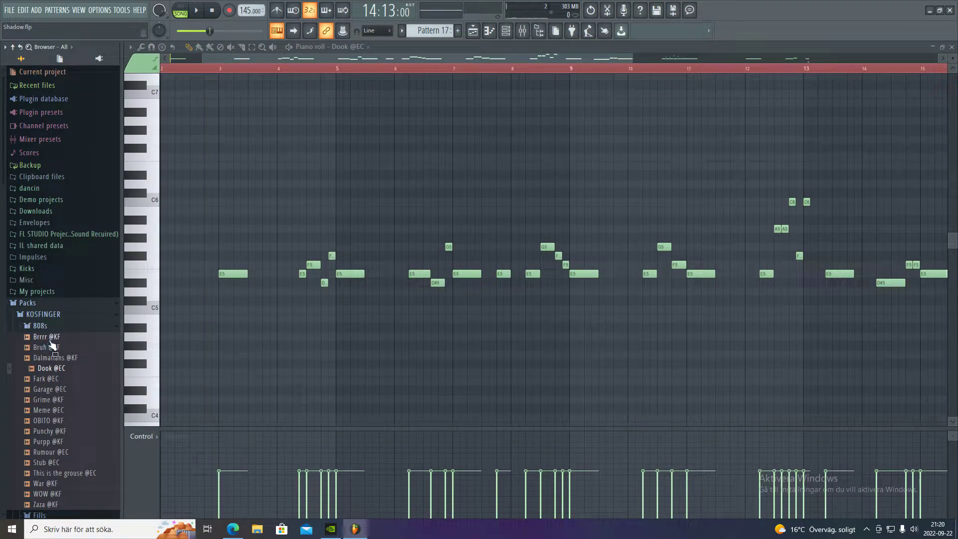
key(space)
key(space)
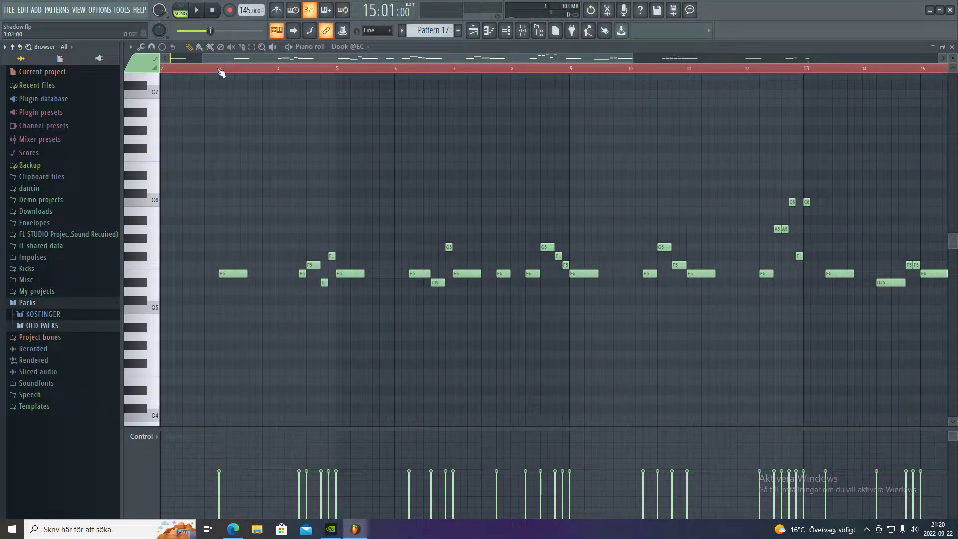
key(space)
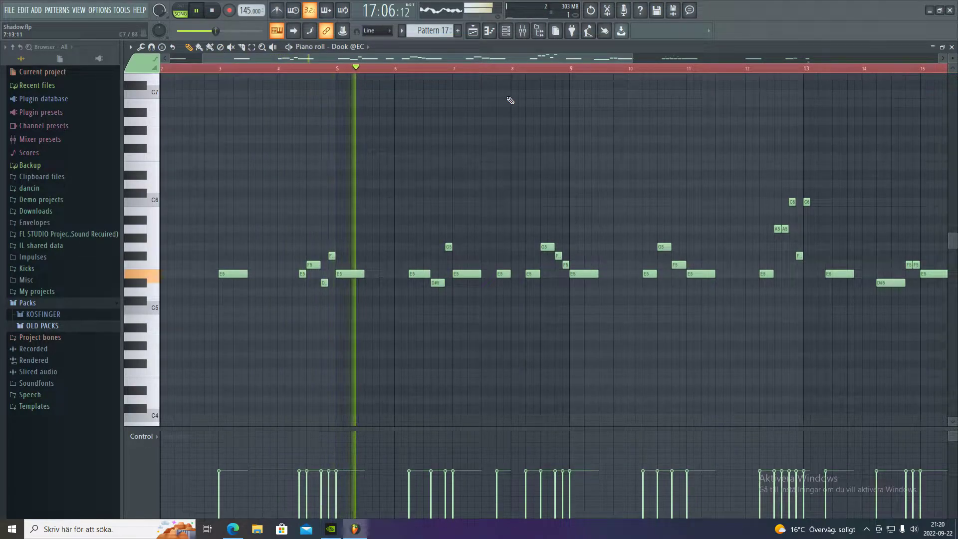
key(space)
ctrl+scroll(848, 91, down, 3)
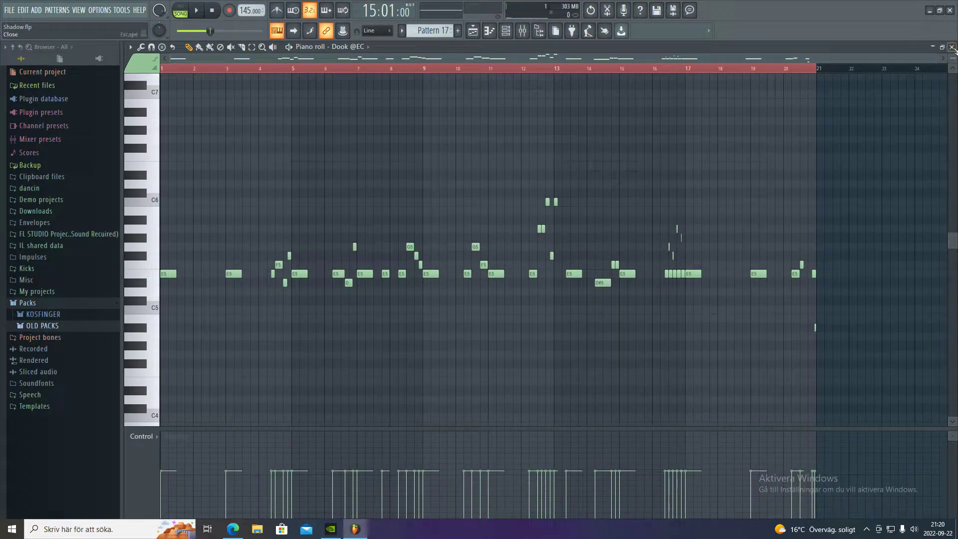
click(952, 47)
Leave only Track 7 unmuted and show Pattern 19's Kick - Super Phat notes in the piano roll
click(505, 239)
click(504, 266)
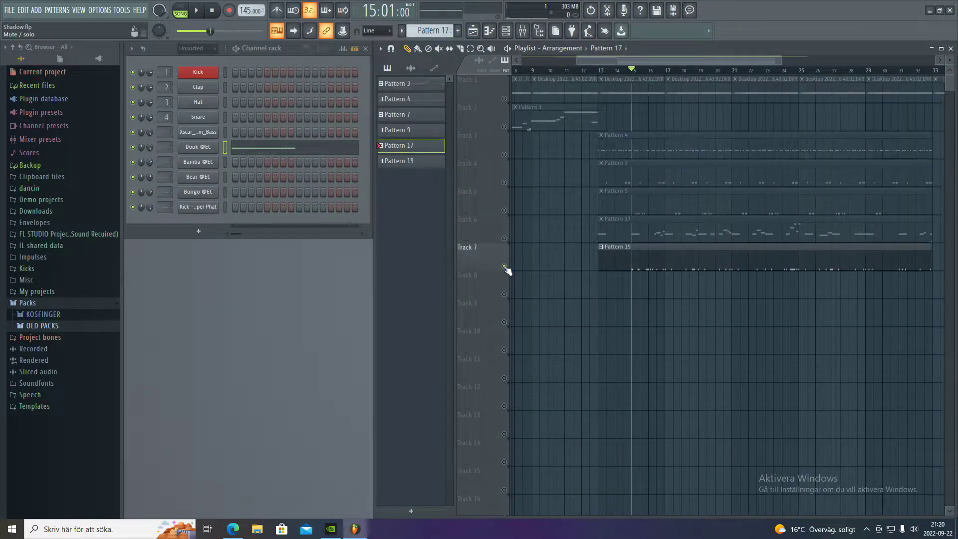
double_click(640, 258)
drag(242, 68, 217, 69)
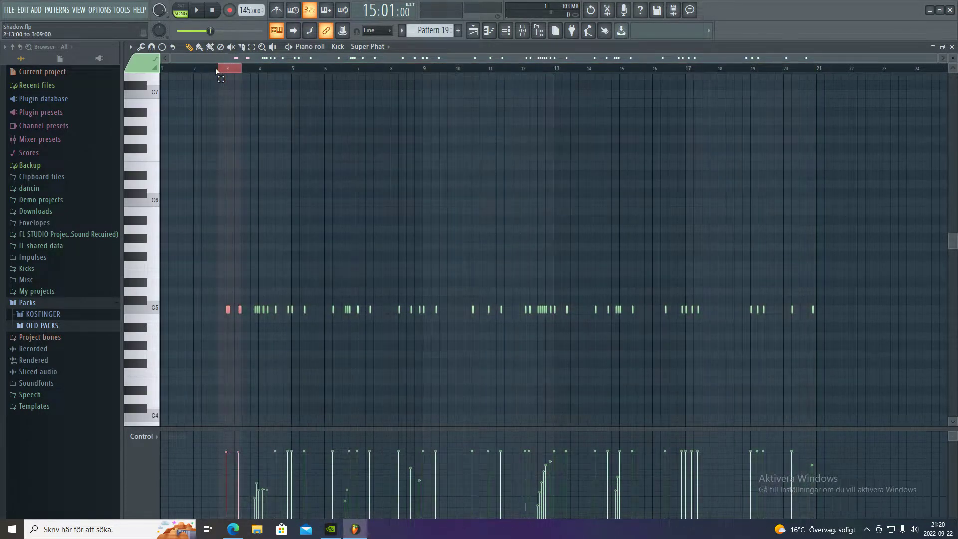
Play Pattern 19's Kick - Super Phat notes from around bar 3 of the pattern and return to the playlist
scroll(242, 57, up, 1)
click(241, 67)
key(space)
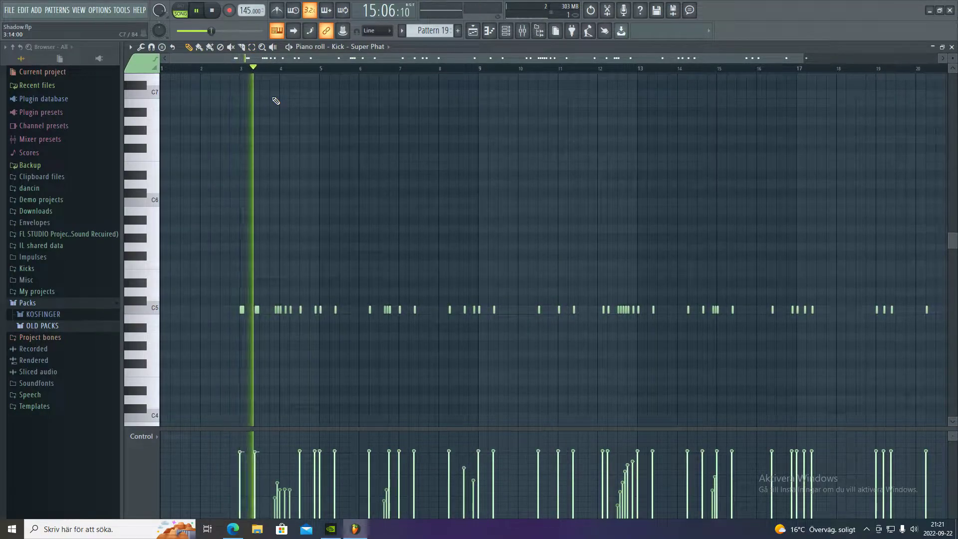
scroll(302, 240, up, 3)
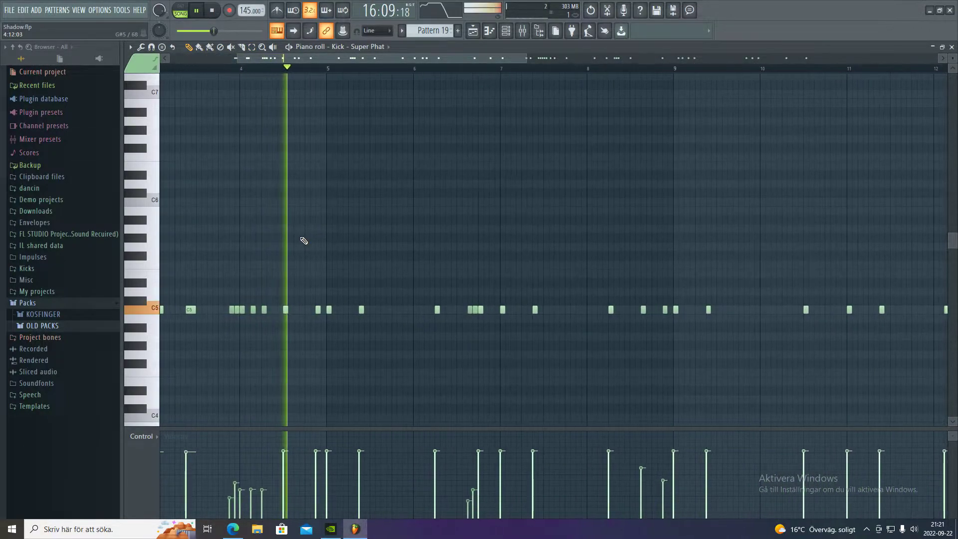
key(space)
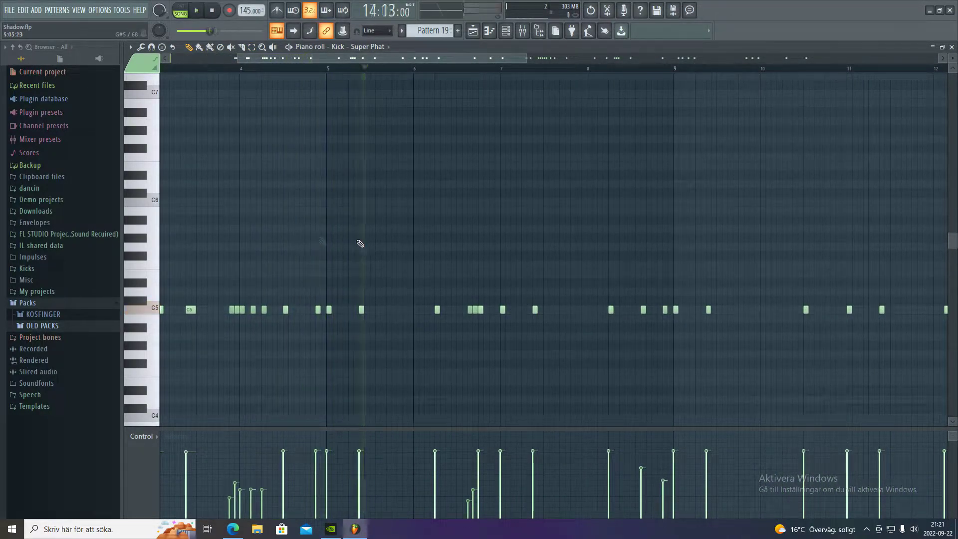
click(951, 47)
Unmute all playlist tracks and play the full arrangement from bar 5
key(XF86AudioRaiseVolume)
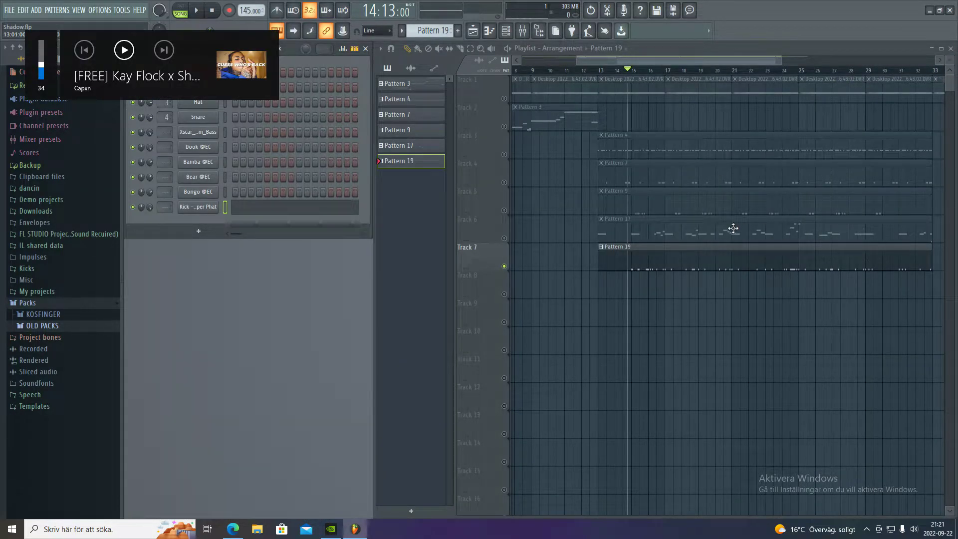
scroll(743, 229, up, 3)
scroll(564, 223, down, 5)
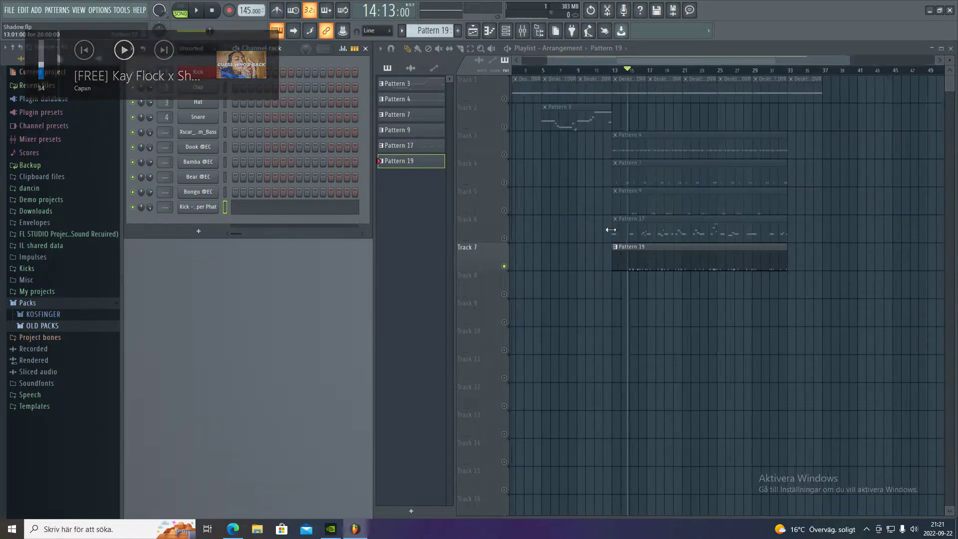
scroll(614, 215, up, 3)
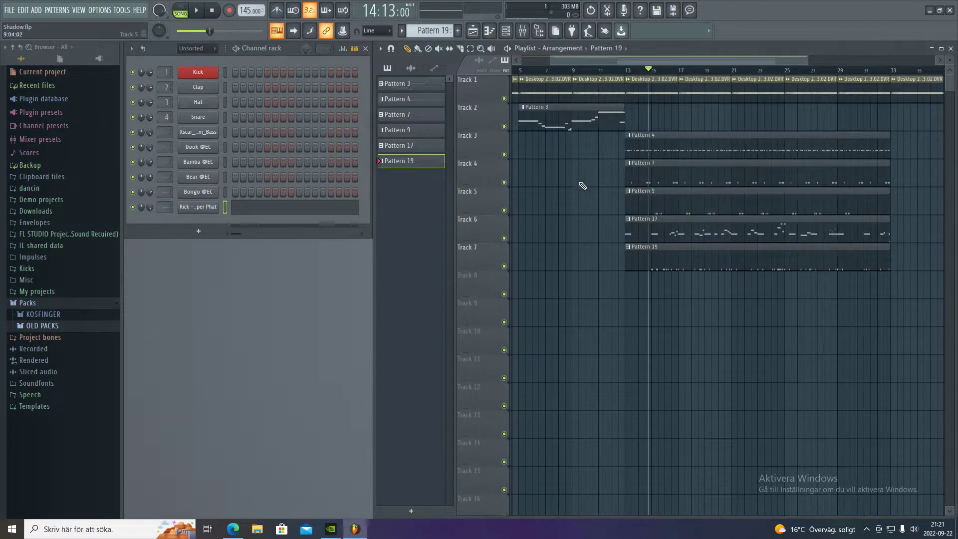
drag(626, 70, 559, 71)
click(518, 71)
key(space)
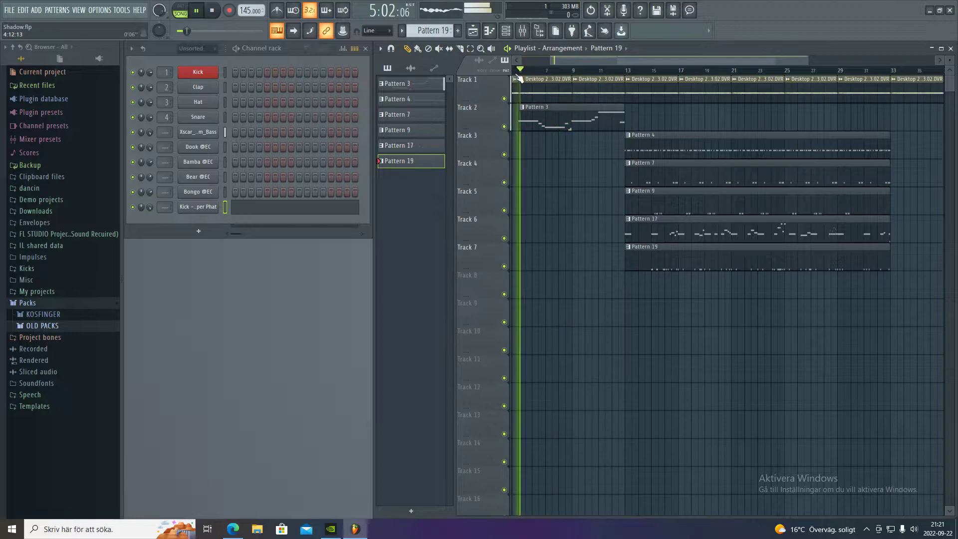
scroll(552, 150, down, 3)
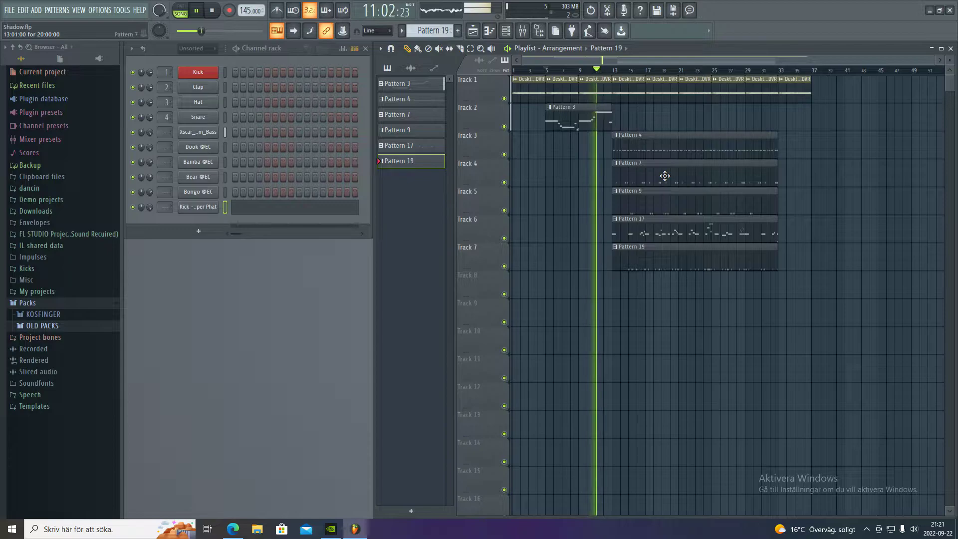
key(XF86AudioLowerVolume)
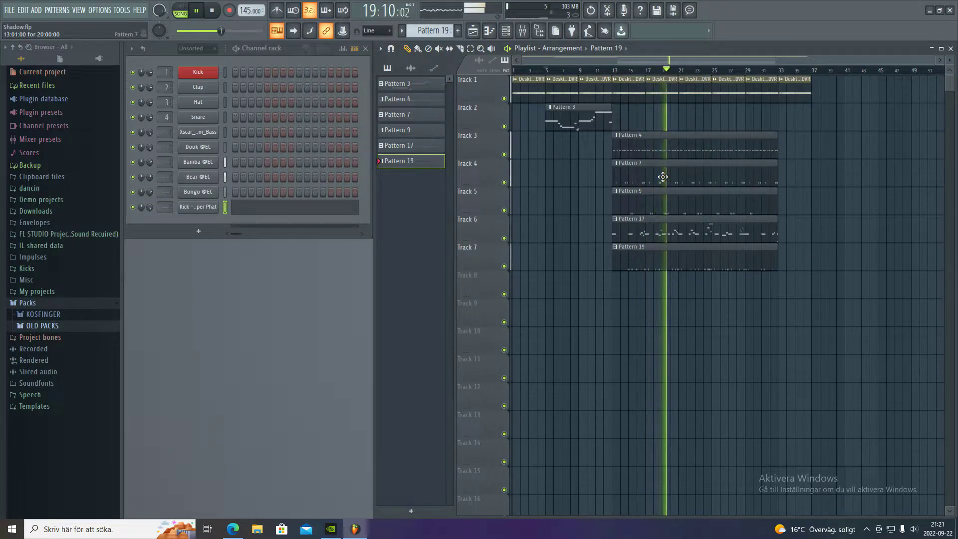
Save the project during playback and stop the arrangement at the end of bar 32
key(ctrl+s)
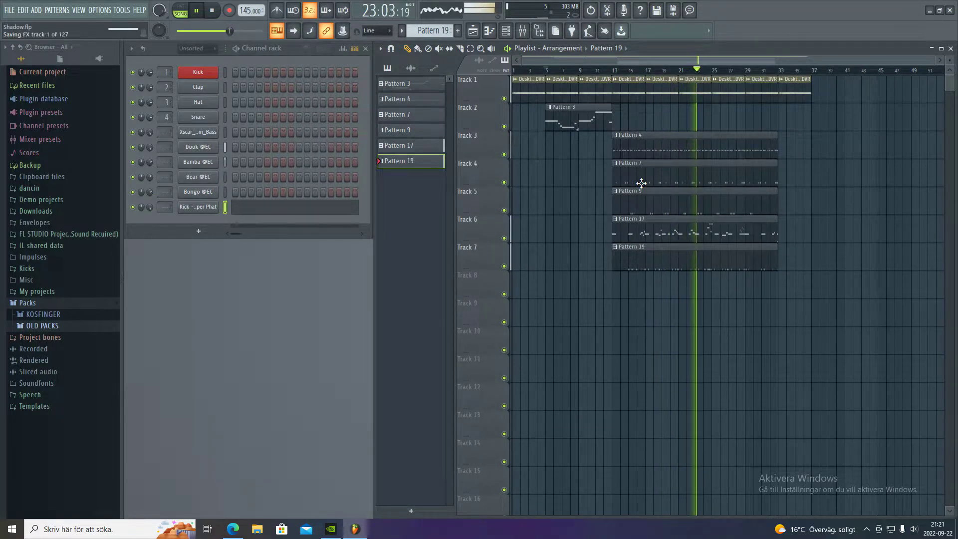
scroll(638, 185, up, 3)
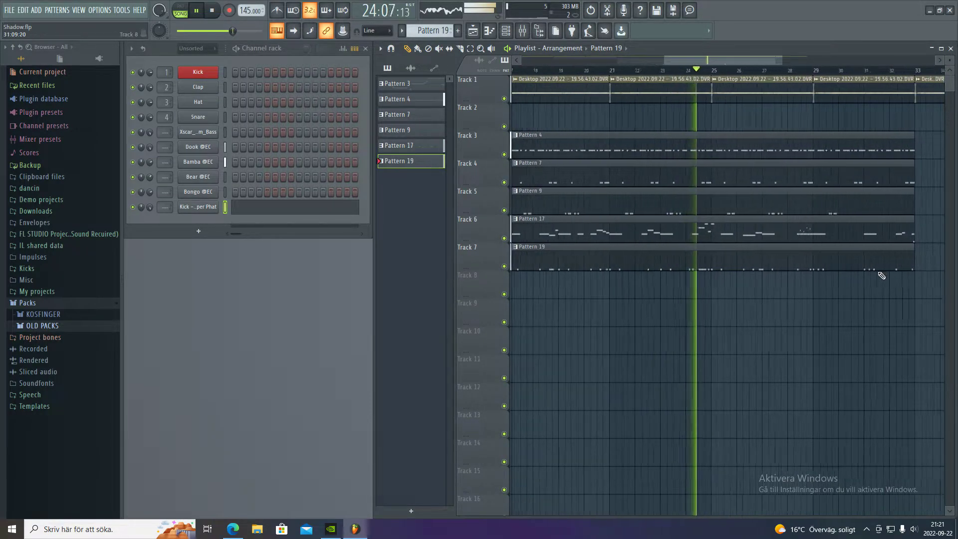
scroll(855, 309, up, 3)
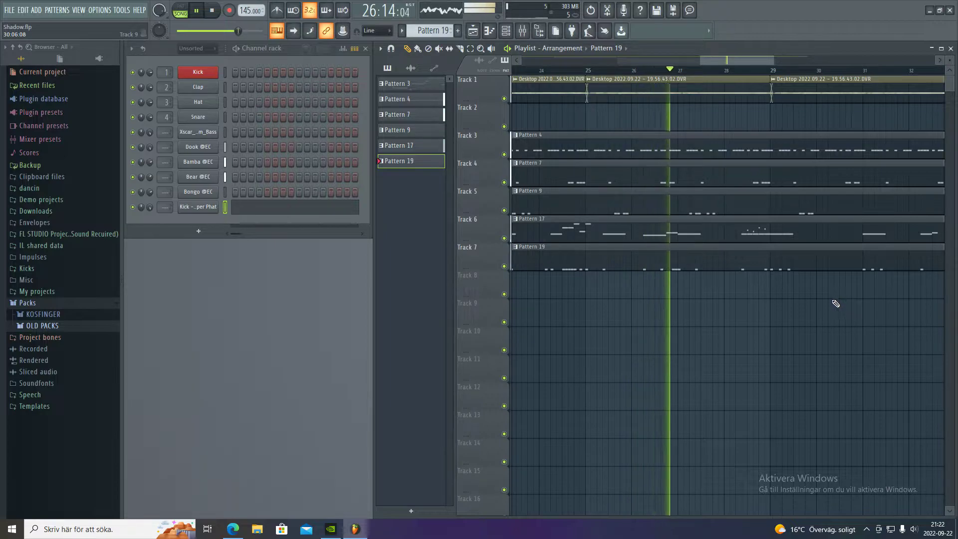
scroll(828, 300, up, 3)
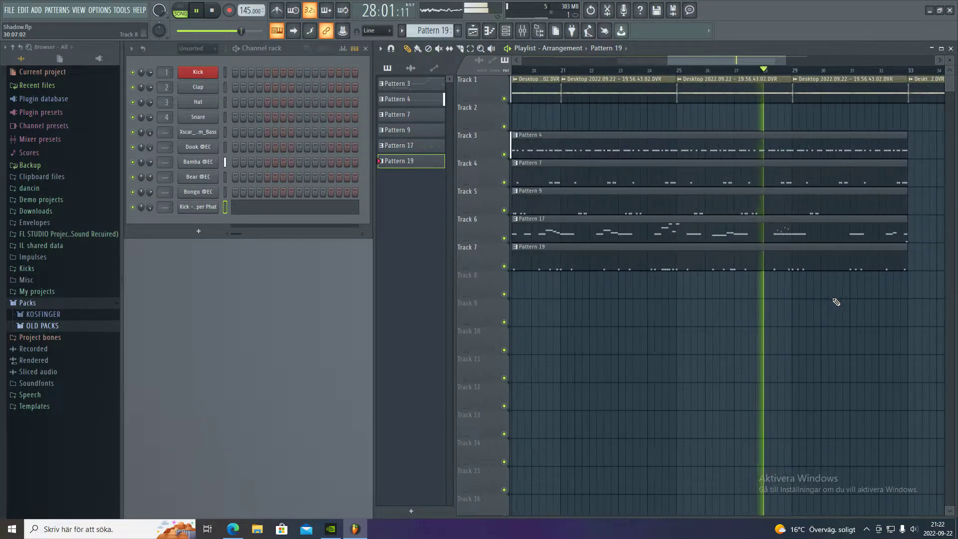
scroll(840, 304, down, 4)
scroll(838, 306, down, 1)
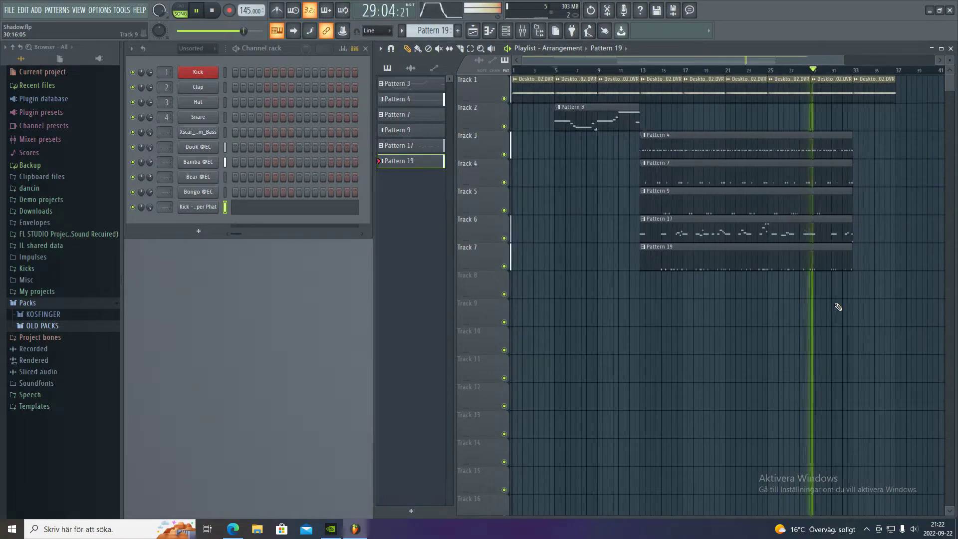
scroll(758, 306, up, 5)
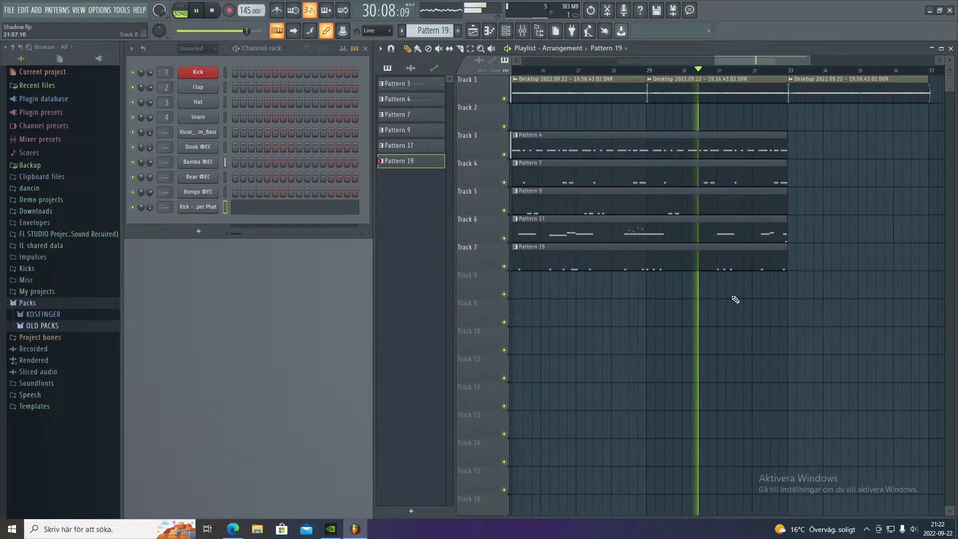
key(ctrl+s)
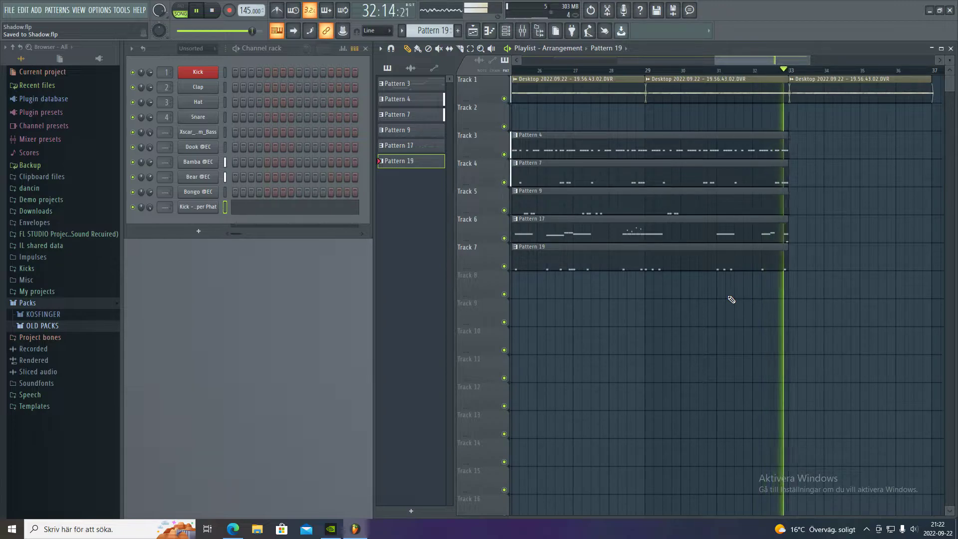
key(space)
Examine the arrangement's layout, the clip endings around bars 33 to 37 and the Track 1 recording up close
scroll(724, 290, down, 2)
scroll(725, 293, down, 3)
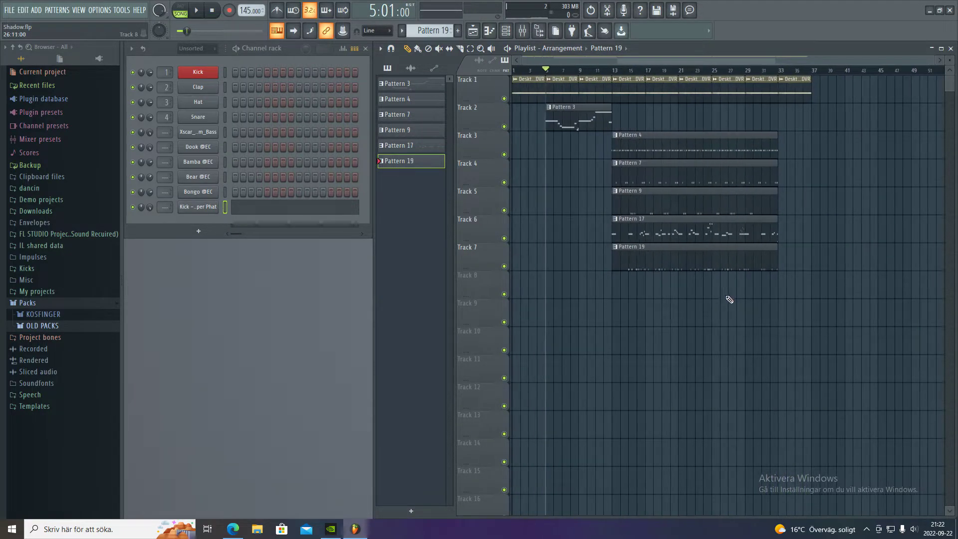
scroll(801, 145, up, 4)
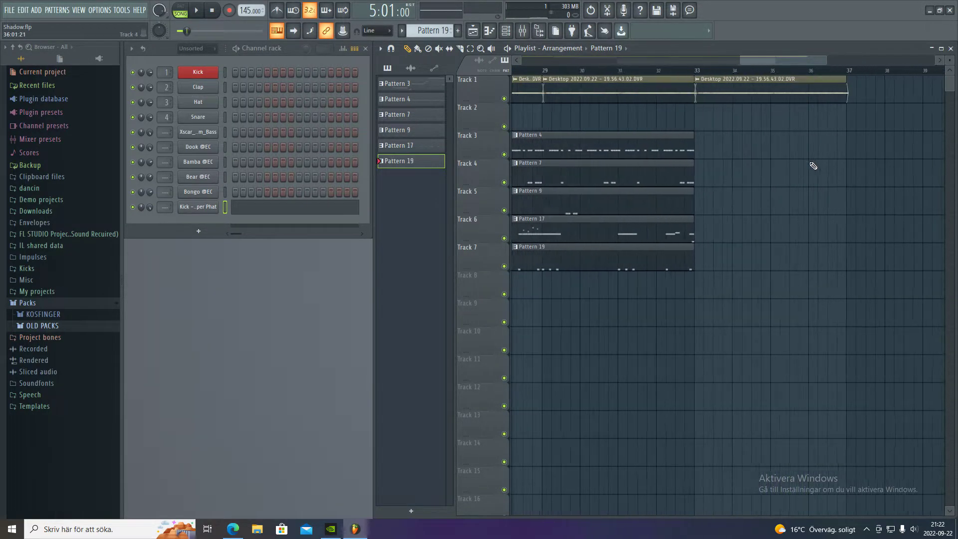
scroll(812, 165, down, 4)
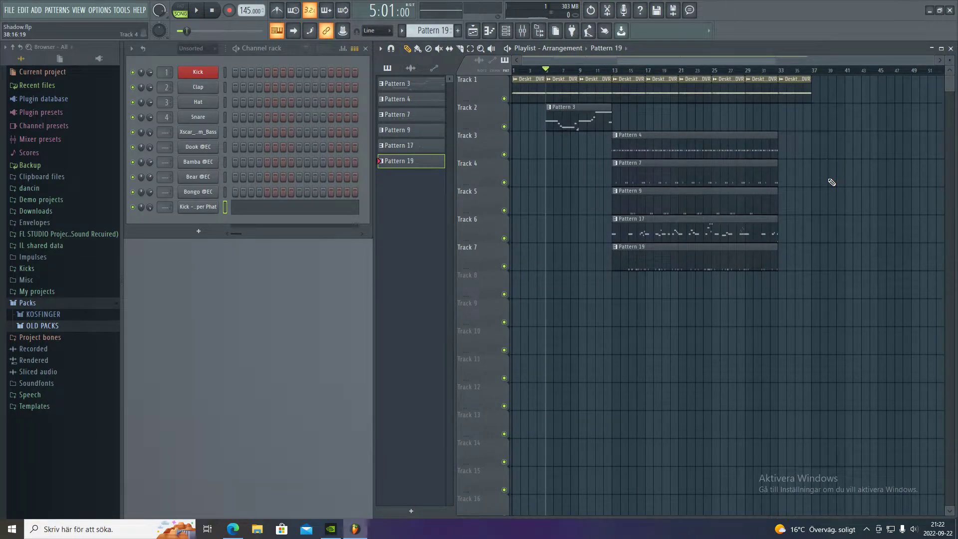
scroll(831, 182, up, 2)
scroll(790, 177, down, 2)
scroll(750, 167, up, 2)
scroll(753, 164, up, 5)
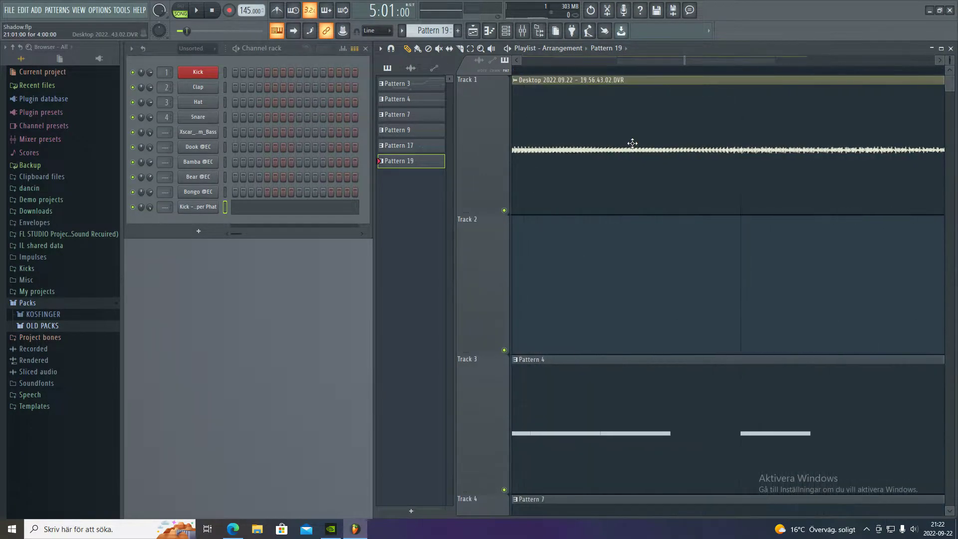
scroll(532, 87, down, 5)
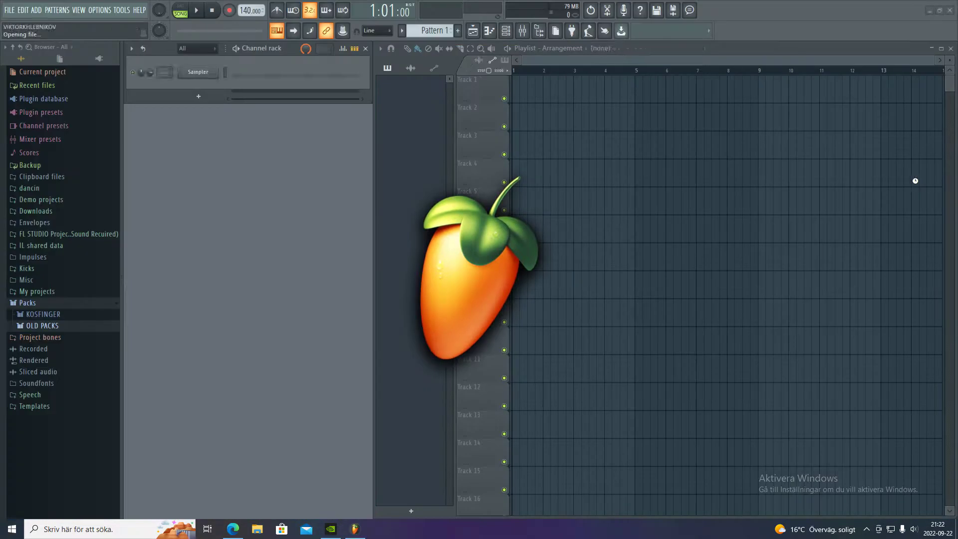
Move the playlist's song position to bar 8 of the arrangement
click(567, 73)
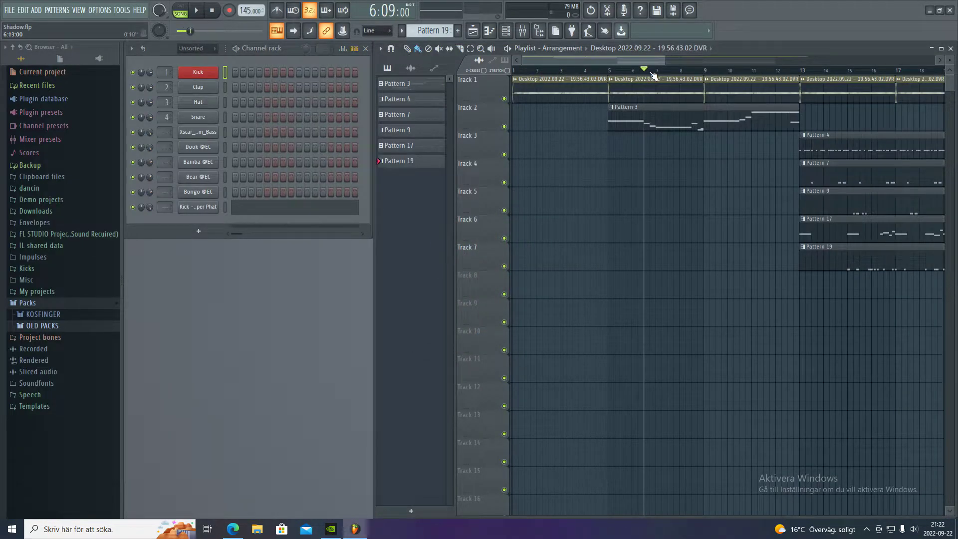
scroll(737, 308, down, 4)
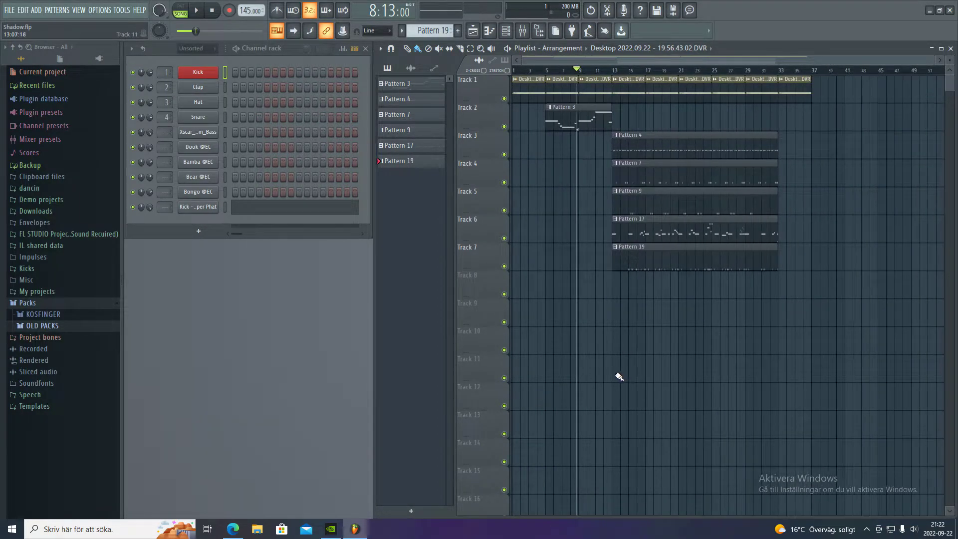
scroll(791, 395, down, 2)
scroll(791, 398, up, 3)
scroll(791, 397, down, 2)
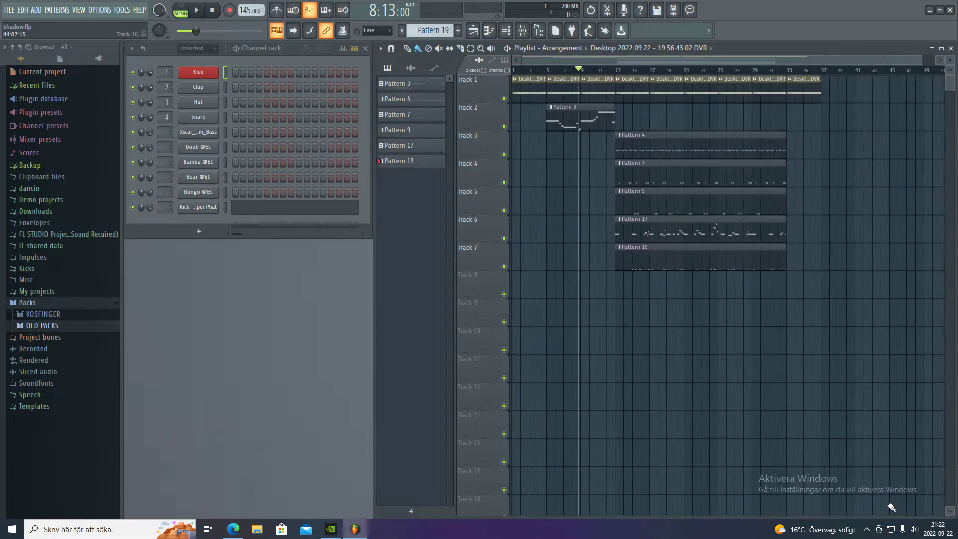
Show the current date in the Windows calendar and return to the playlist
click(930, 531)
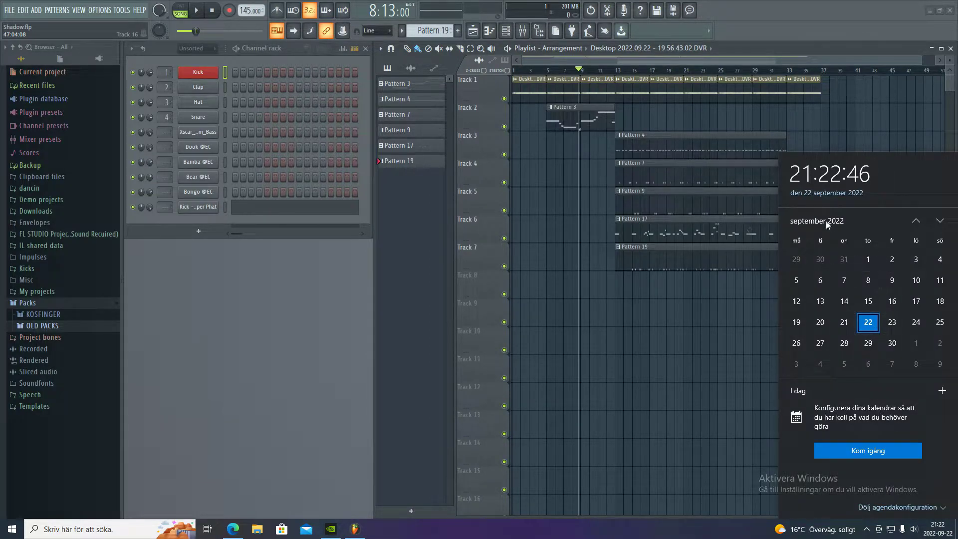
click(656, 388)
right_click(684, 401)
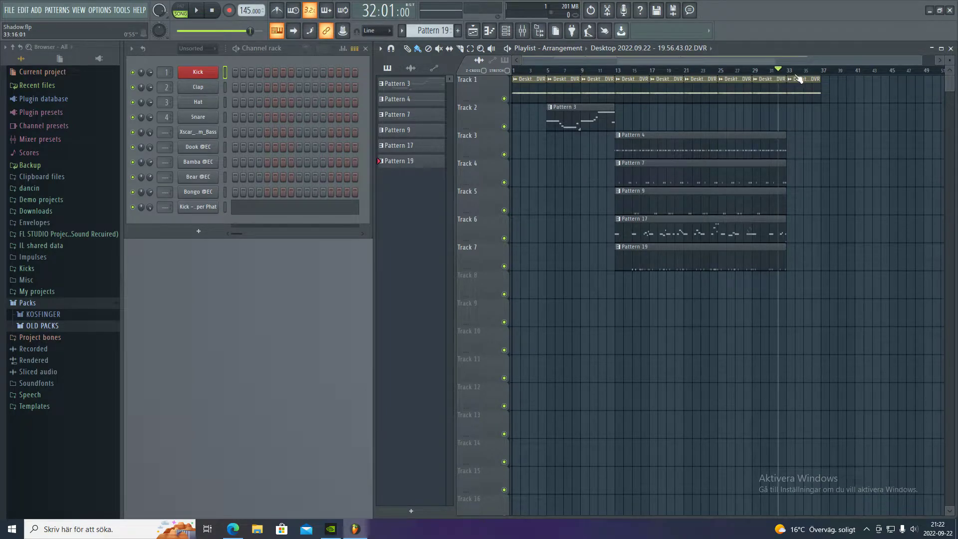
Add a second Pattern 4 clip on Track 3 from bar 33 and trim it to end at bar 41
scroll(708, 250, up, 3)
shift+drag(630, 152, 901, 159)
scroll(893, 152, down, 3)
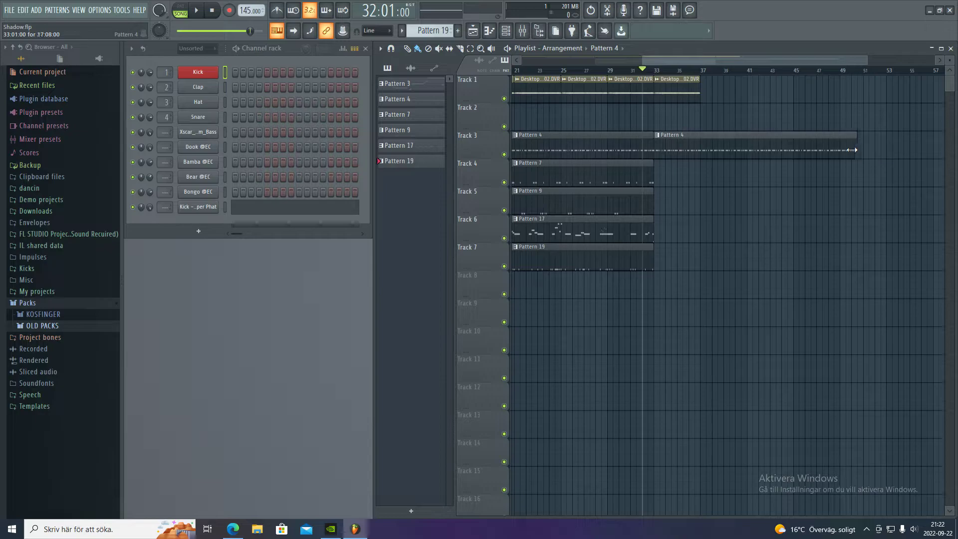
scroll(735, 160, down, 3)
scroll(812, 175, up, 2)
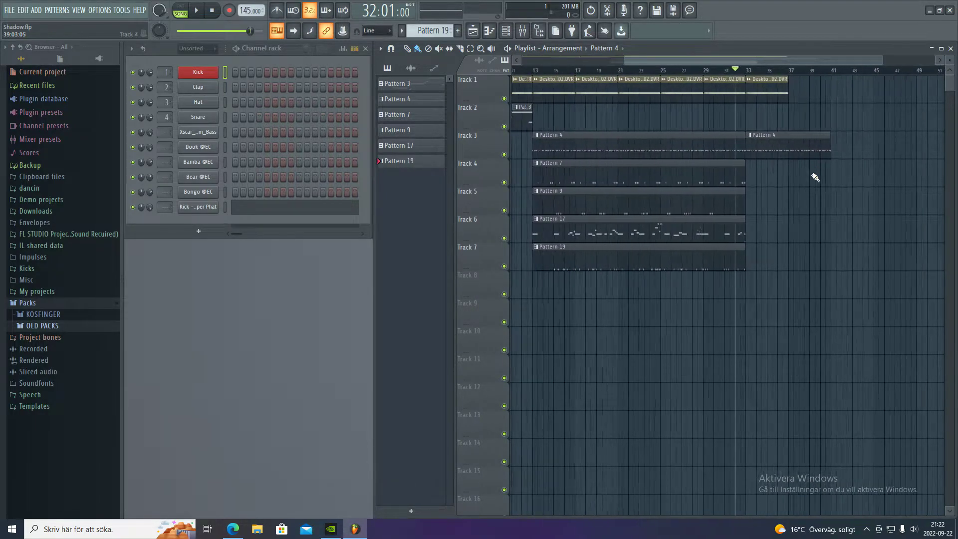
scroll(827, 178, down, 2)
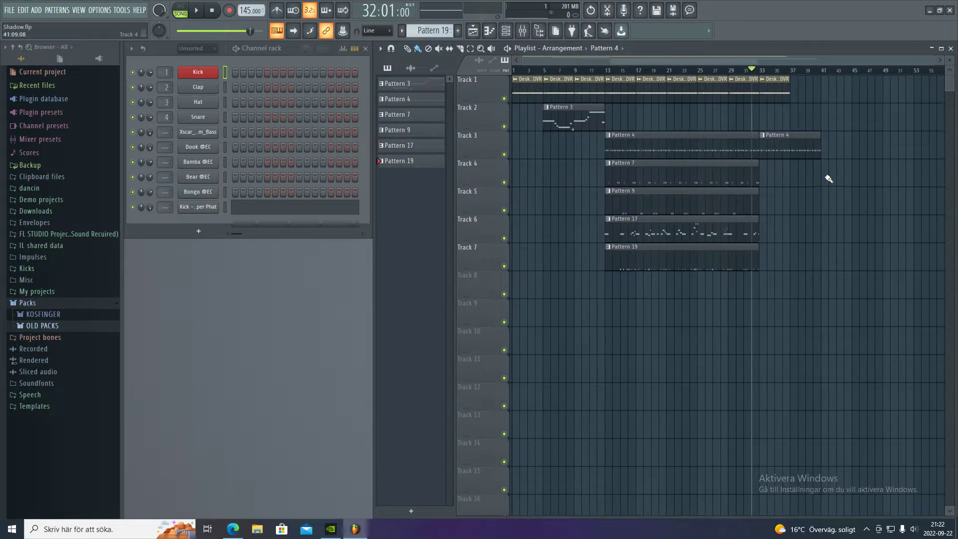
Add a Pattern 7 clip on Track 4 from bar 33 to bar 41 and extend the Track 1 recording to bar 41
scroll(824, 178, up, 2)
drag(634, 180, 881, 183)
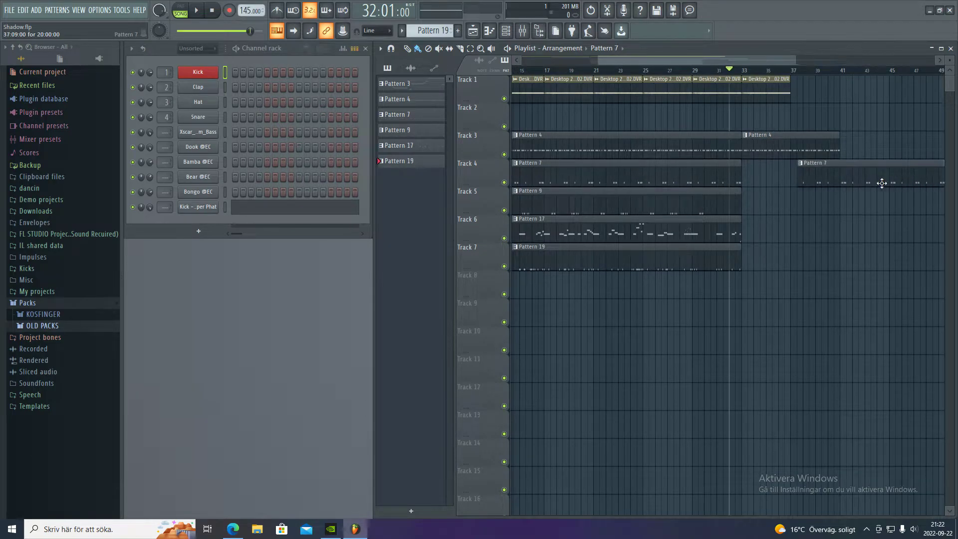
click(798, 174)
scroll(807, 186, down, 3)
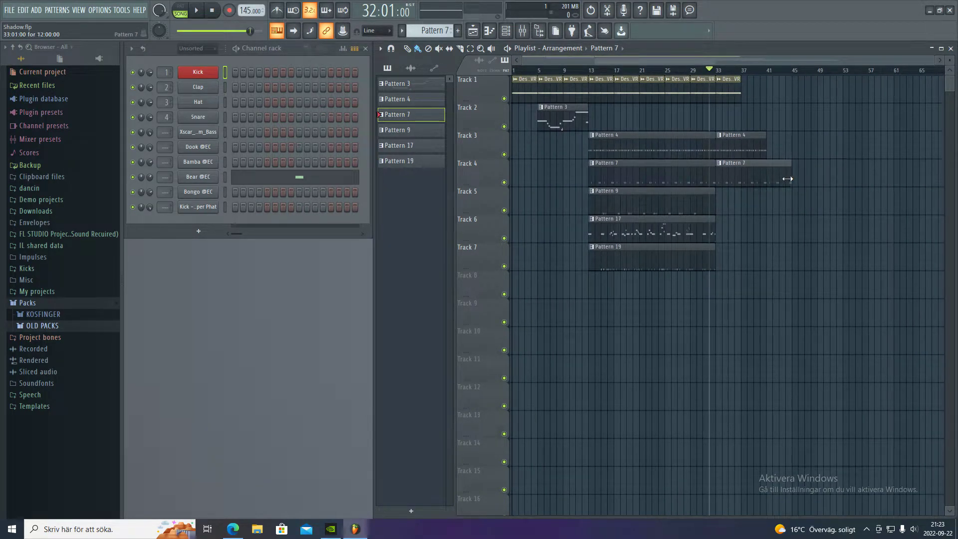
scroll(770, 204, up, 4)
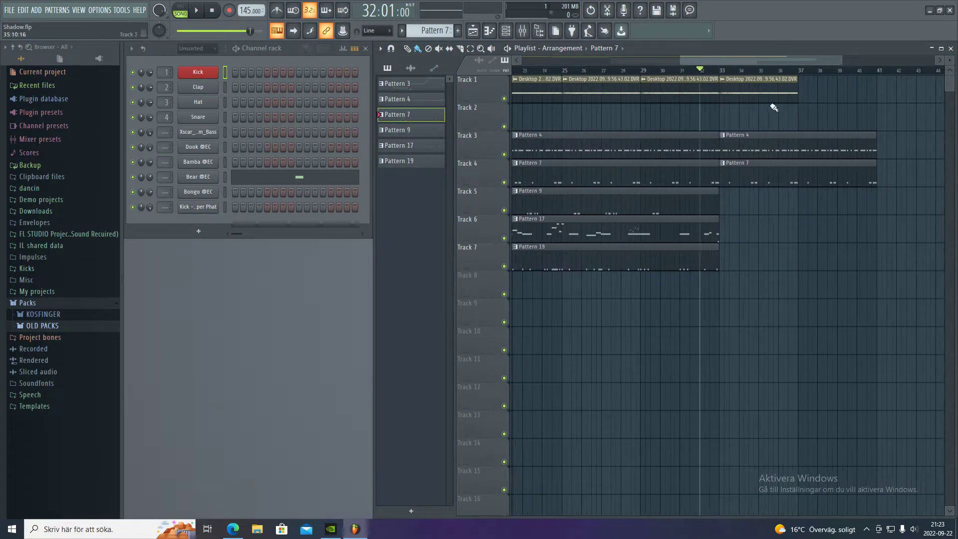
scroll(774, 199, down, 3)
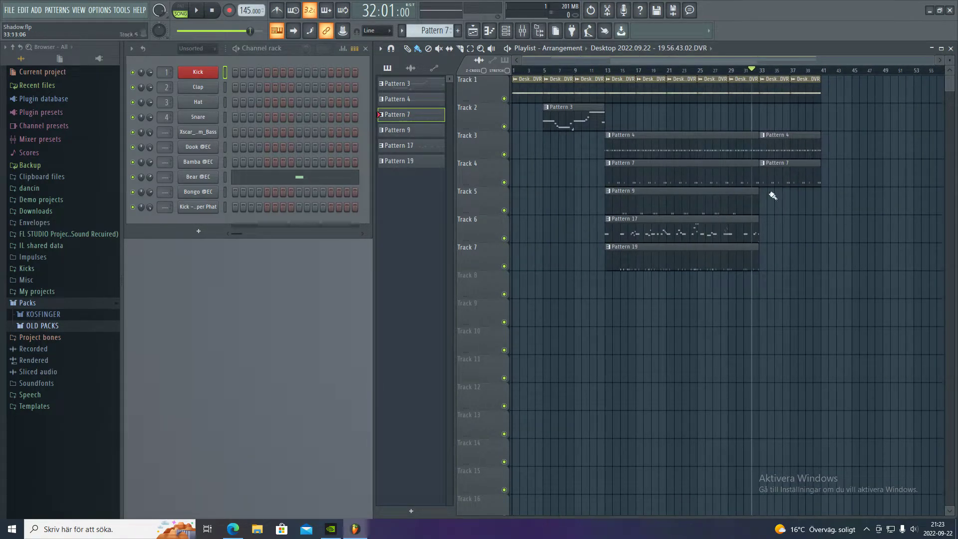
Add a Pattern 19 clip on Track 7 and a Pattern 9 clip on Track 5, both spanning bars 33 to 41
drag(666, 248, 759, 257)
scroll(778, 253, up, 3)
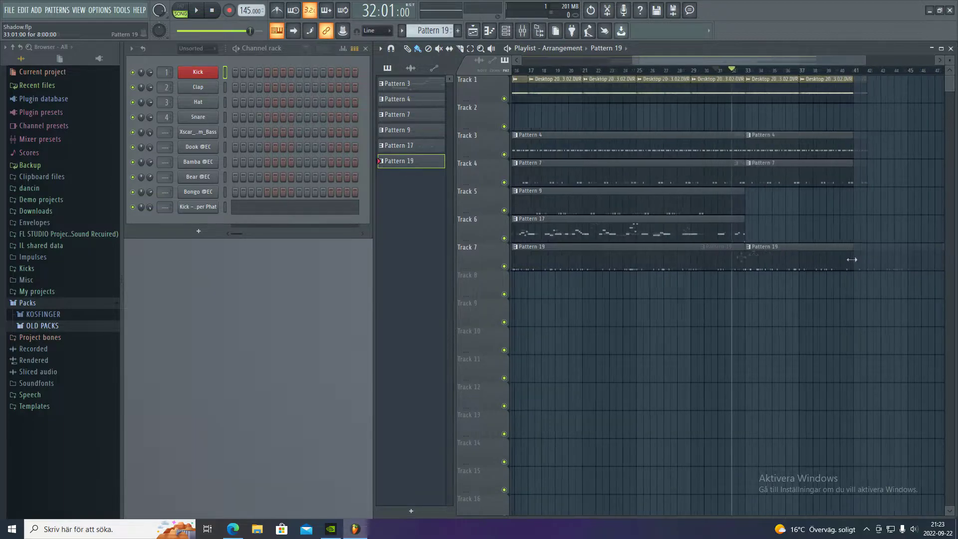
drag(679, 209, 862, 205)
scroll(863, 204, down, 3)
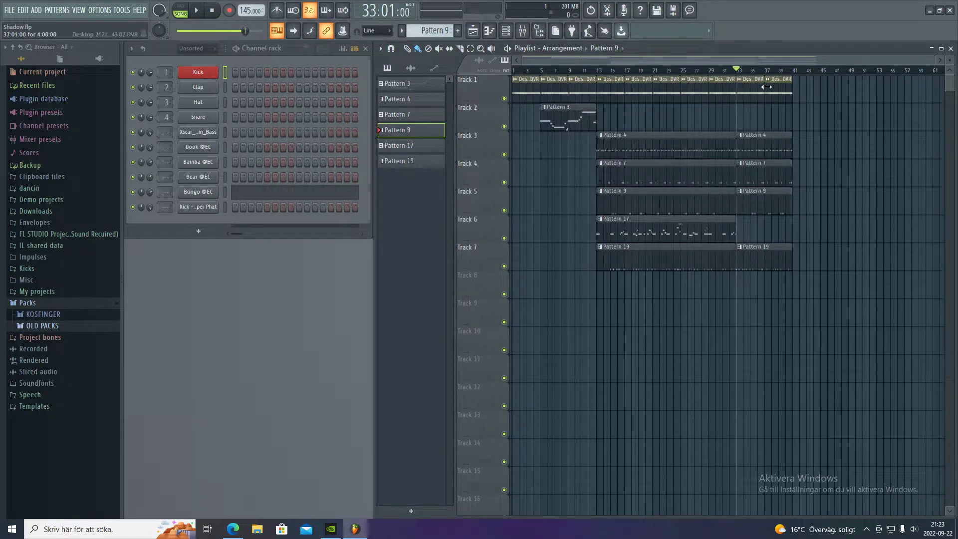
Repeat the Pattern 4, 7, 9 and 19 clips from bar 41 to 49 and extend the Track 1 recording to bar 49
scroll(788, 95, up, 1)
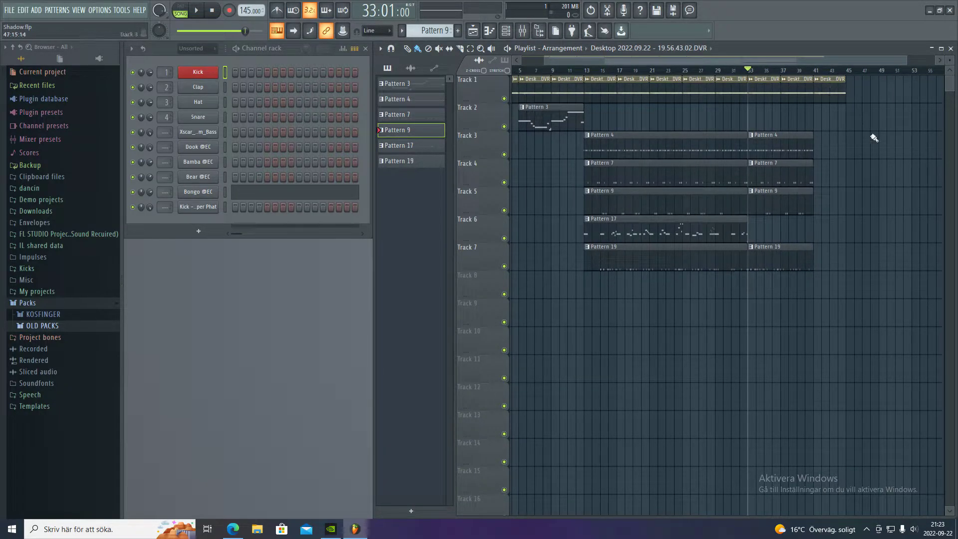
scroll(848, 143, up, 2)
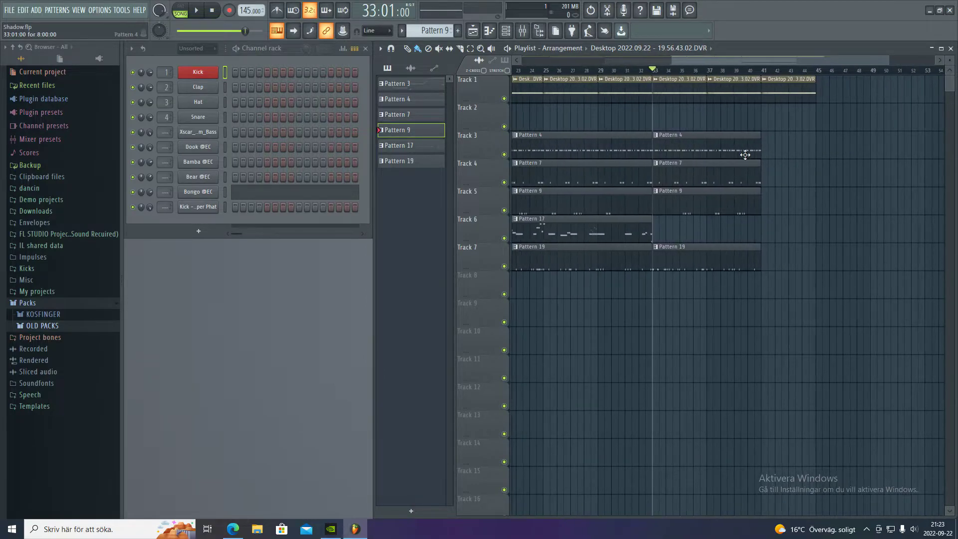
drag(691, 150, 807, 149)
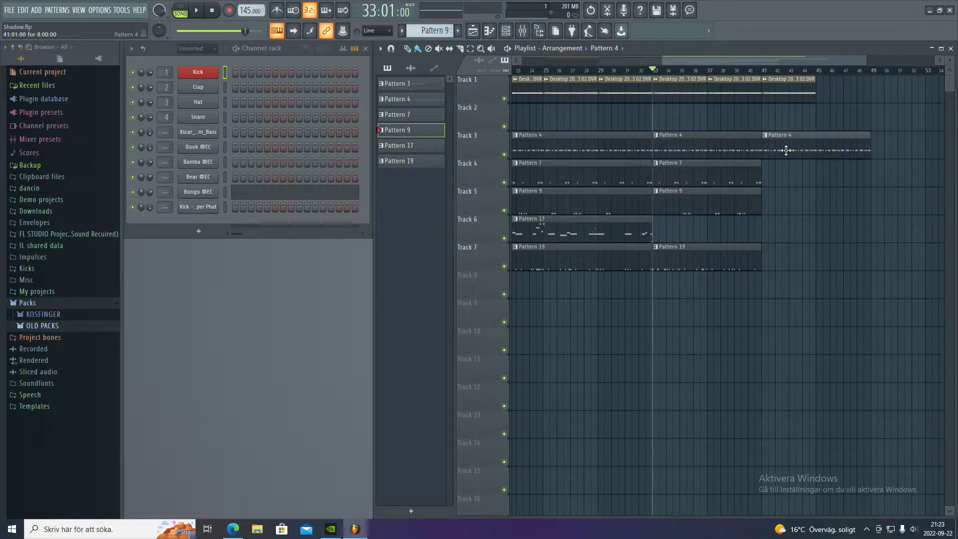
click(786, 150)
drag(720, 176, 794, 206)
right_click(799, 224)
drag(748, 263, 838, 262)
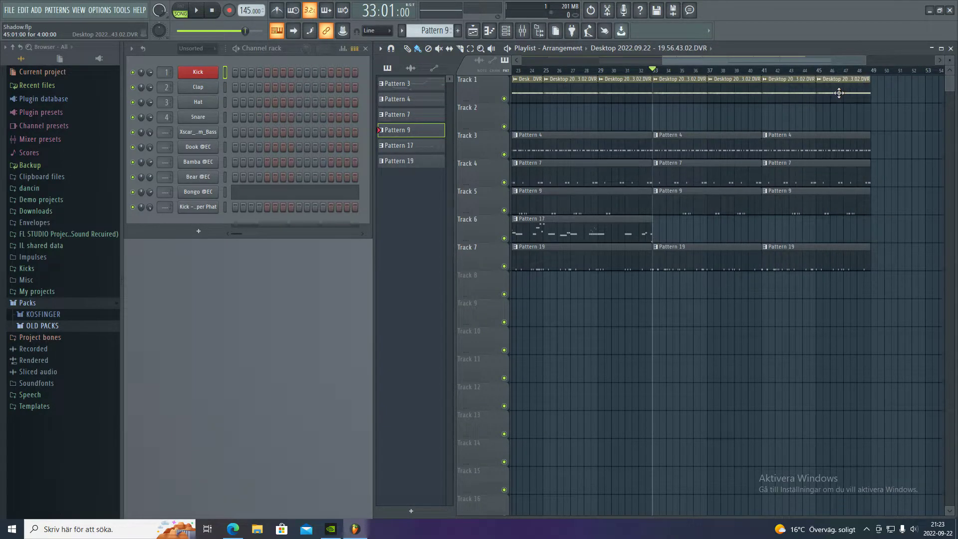
scroll(744, 73, up, 2)
click(742, 70)
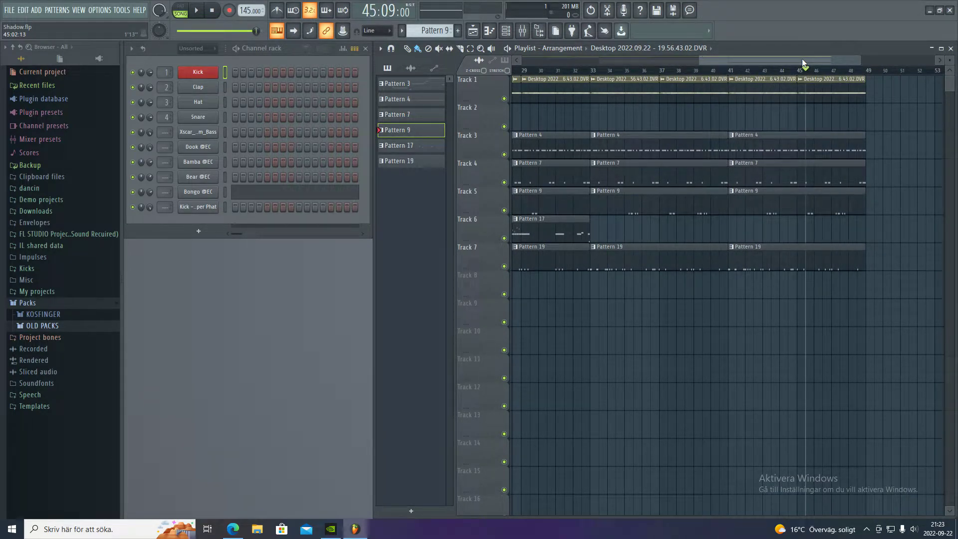
Place a two-bar Pattern 17 clip on Track 6 at bar 41
scroll(669, 250, down, 3)
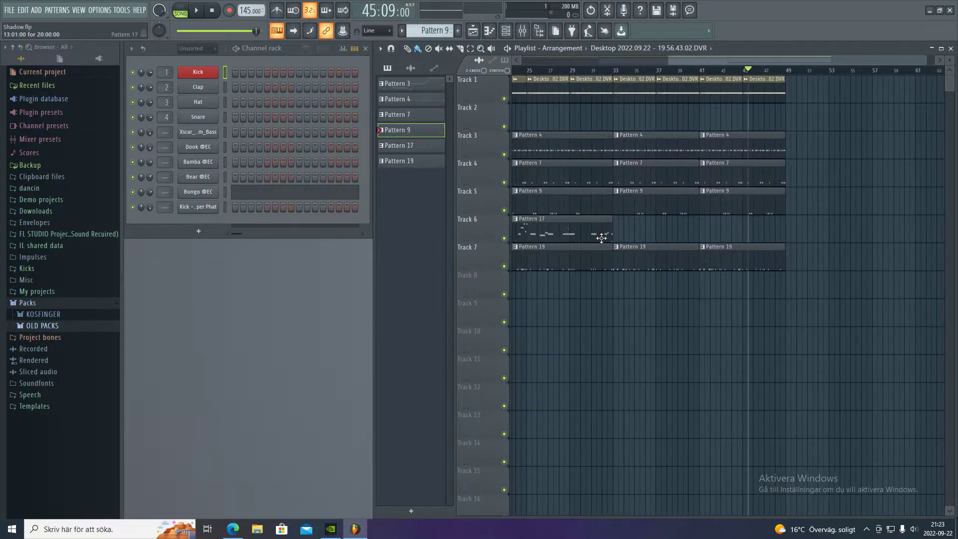
drag(567, 229, 734, 237)
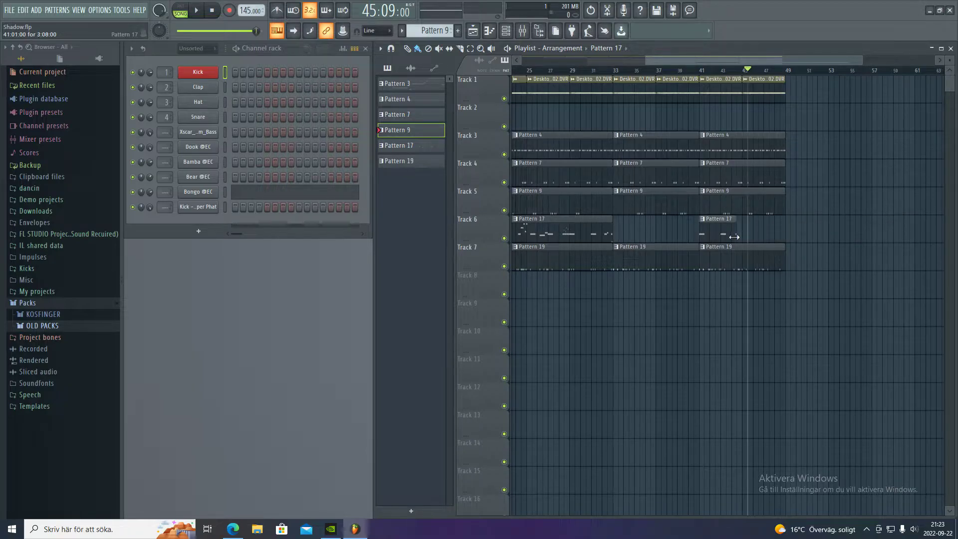
right_click(703, 224)
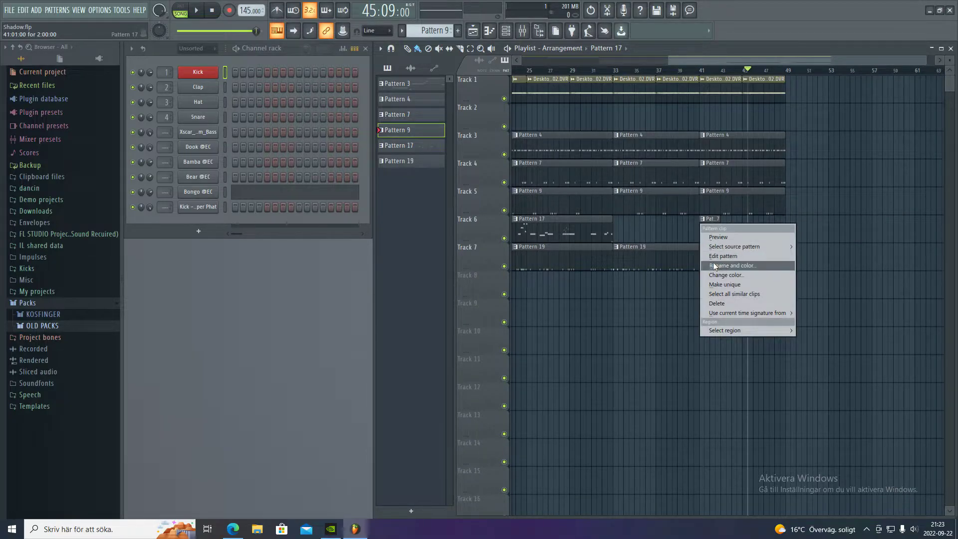
click(692, 235)
scroll(706, 235, up, 5)
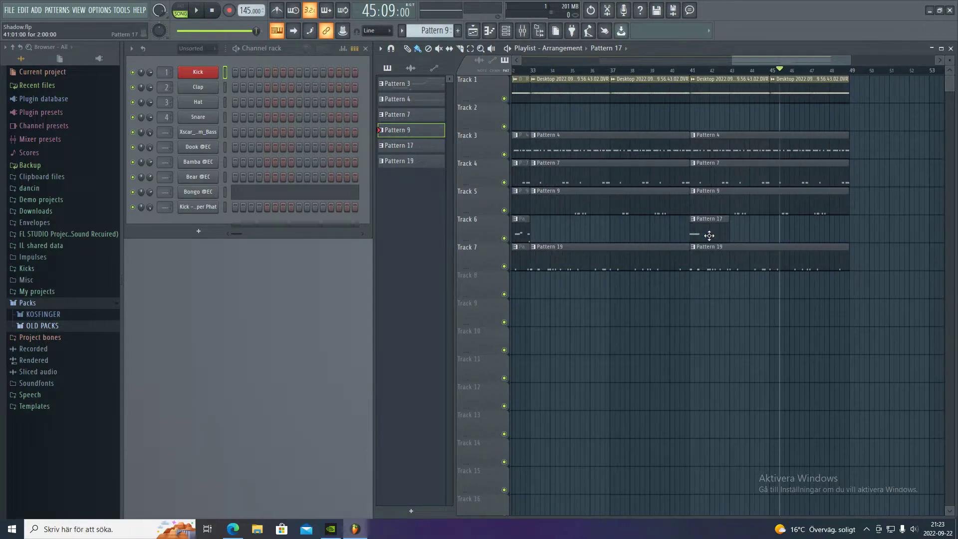
right_click(686, 224)
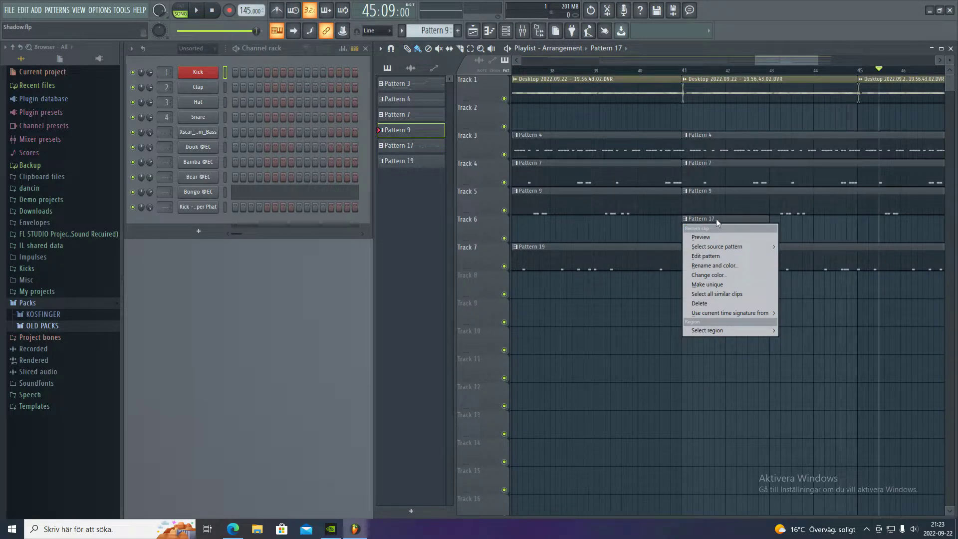
click(687, 228)
right_click(686, 223)
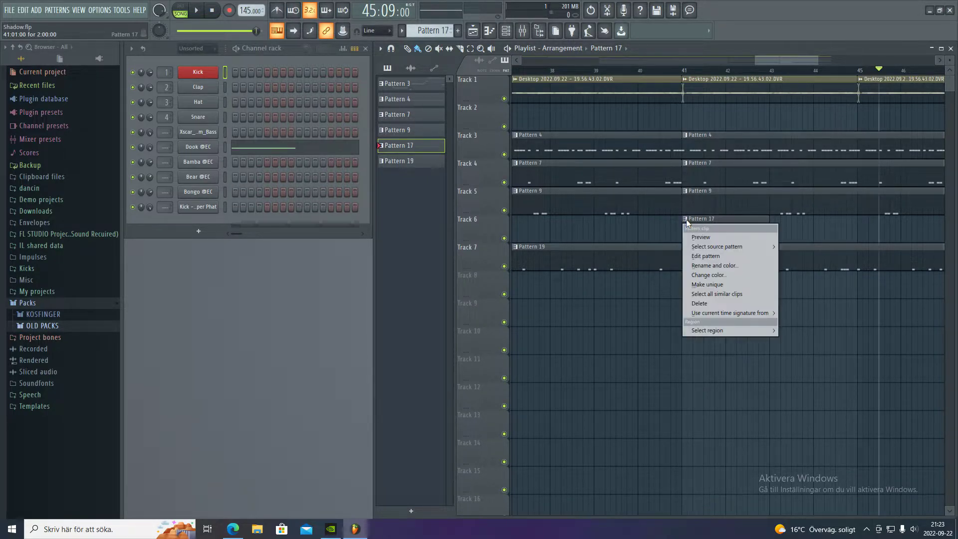
click(703, 285)
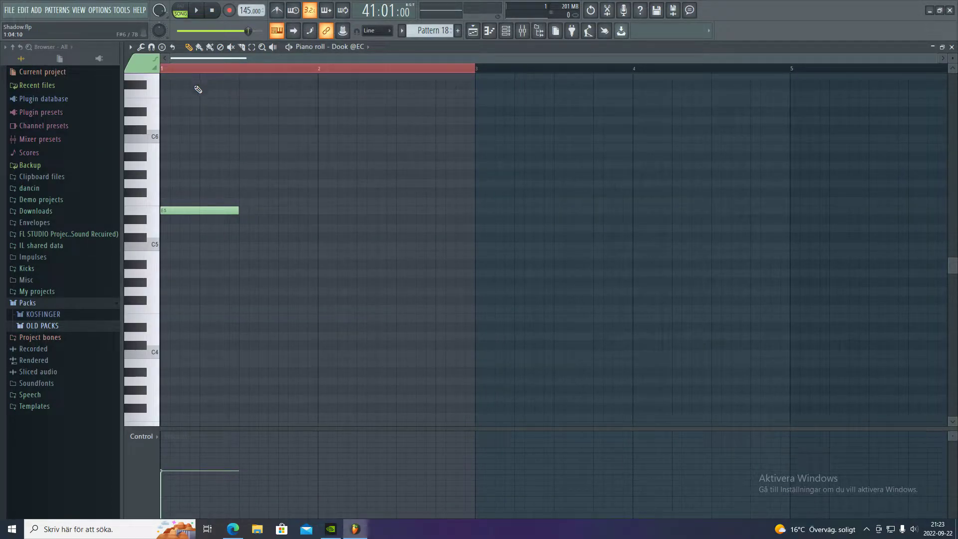
click(951, 48)
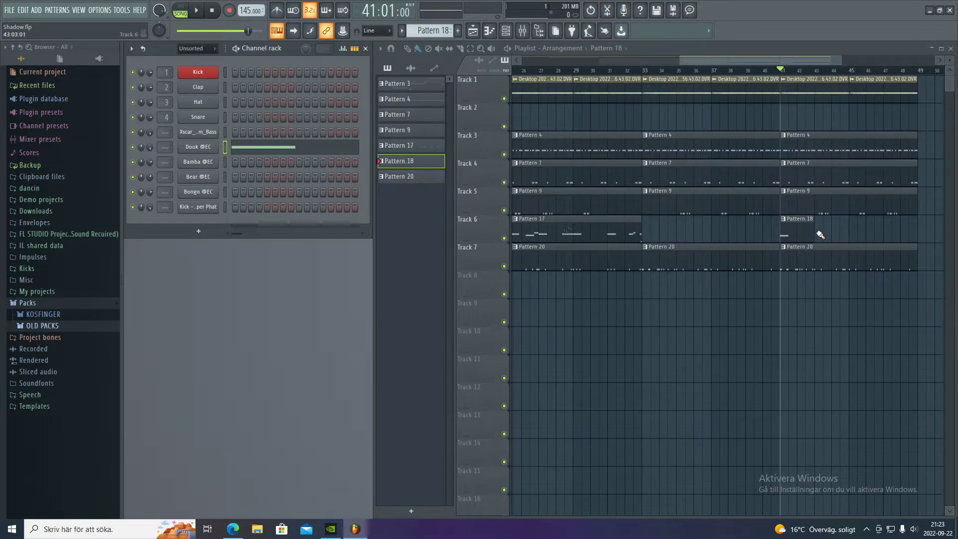
Extend the Pattern 18 clip to bar 49 and add E5 notes at bars 3 and 5 in its piano roll
double_click(916, 224)
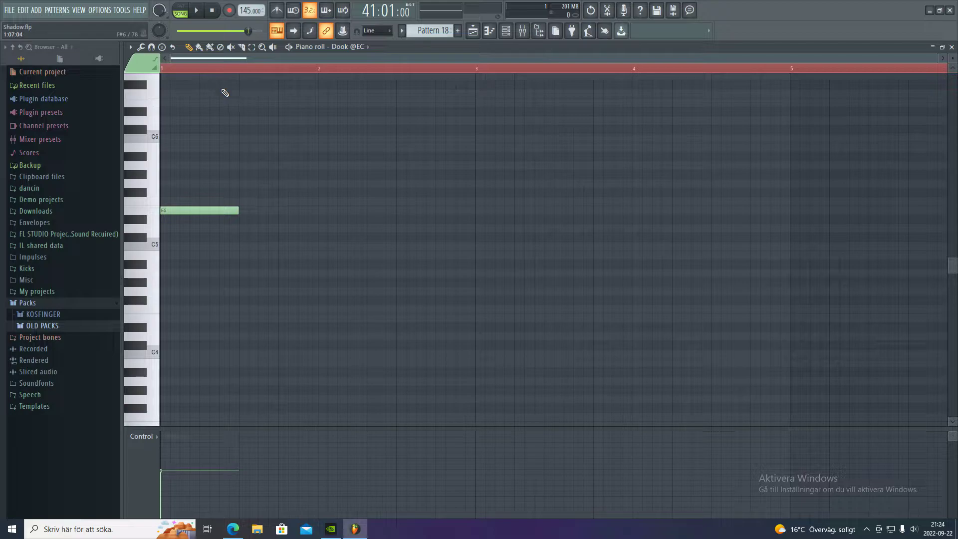
key(space)
click(477, 210)
scroll(556, 214, down, 1)
key(space)
scroll(706, 268, right, 3)
key(space)
scroll(666, 239, down, 2)
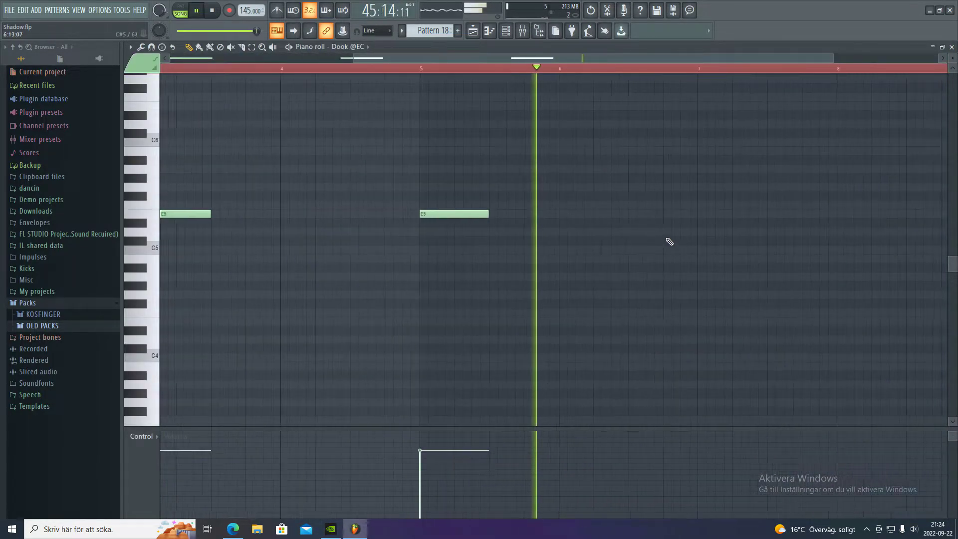
Add E5 notes in bars 7 and 8 of Pattern 18 and a shorter C5 note near the end of bar 8
key(space)
click(693, 215)
click(699, 250)
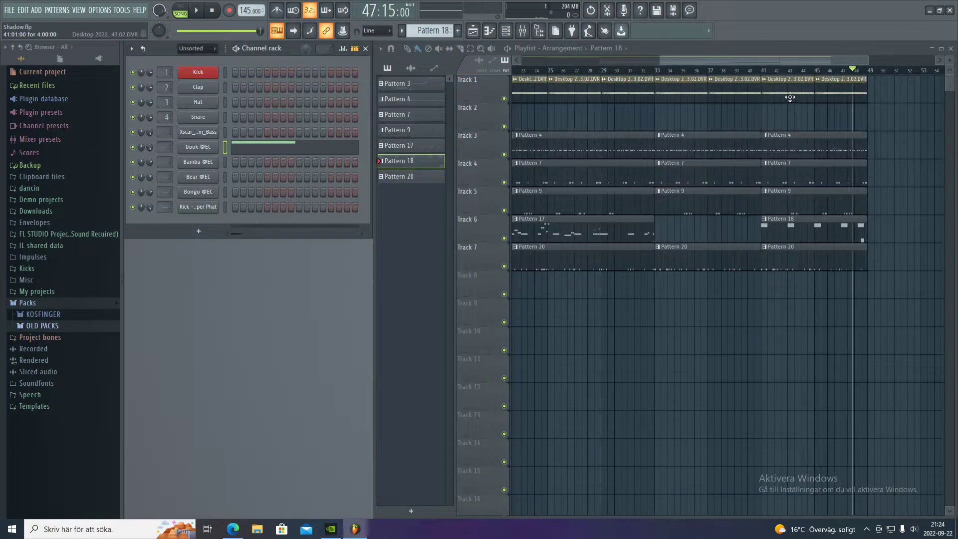
scroll(770, 171, down, 4)
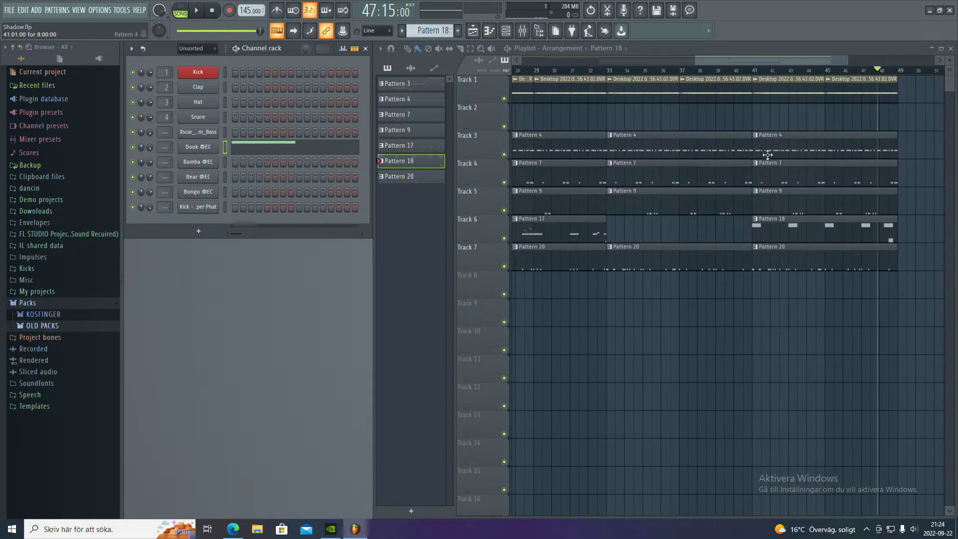
Slice the Pattern 4, Pattern 17 and Pattern 20 clips at bar 25
scroll(641, 149, down, 4)
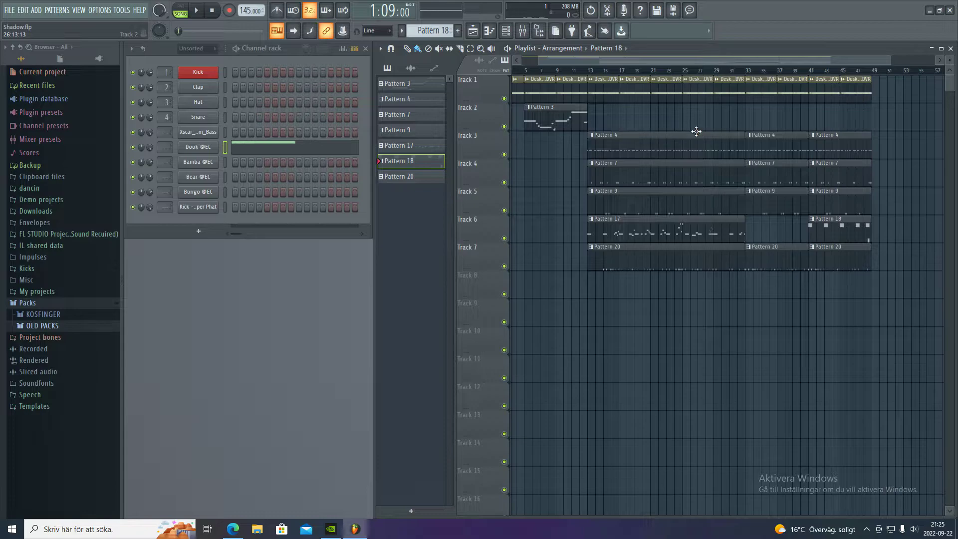
scroll(684, 220, up, 6)
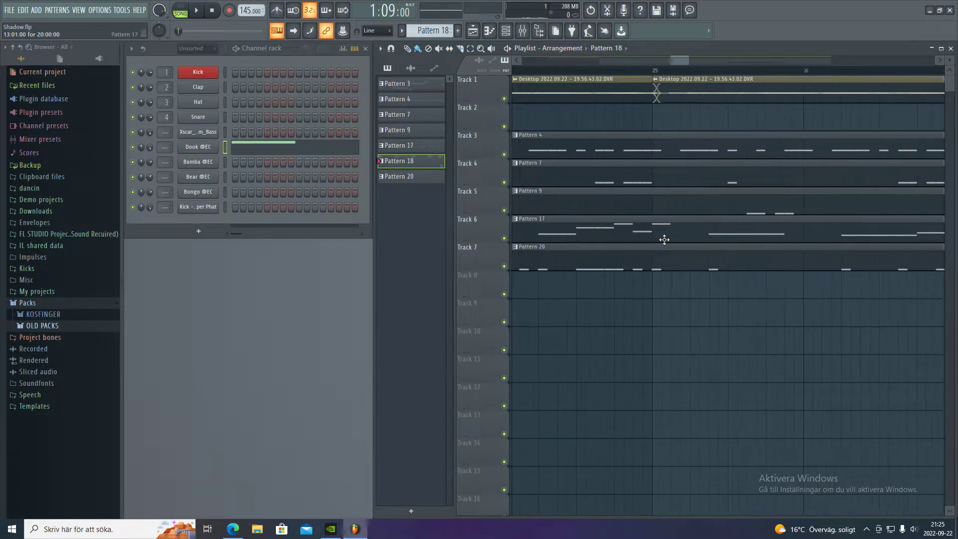
scroll(640, 194, down, 3)
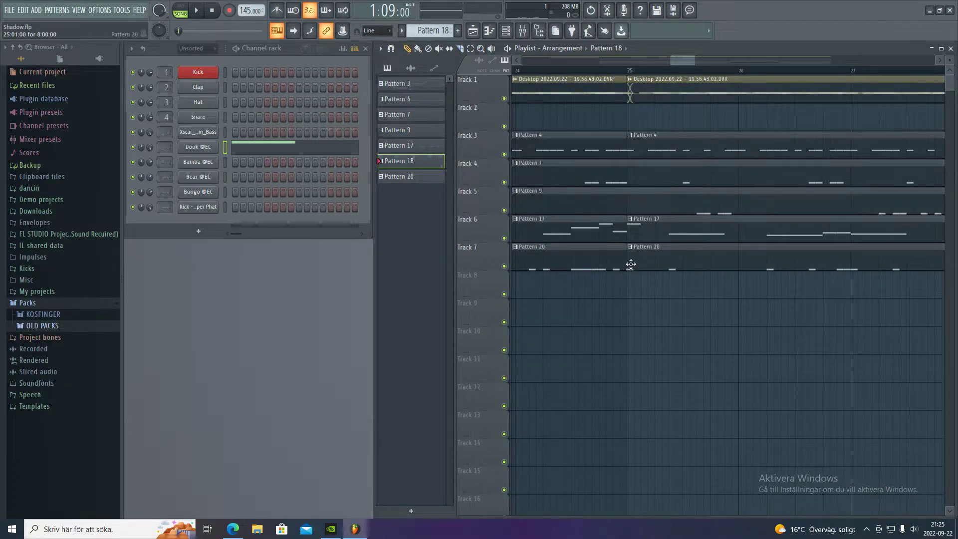
Trim the starts of the sliced Pattern 17 and Pattern 20 clips to bar 27, playing the section to check the gap
drag(631, 264, 731, 264)
drag(628, 233, 654, 234)
key(space)
key(space)
drag(733, 261, 850, 261)
drag(740, 240, 850, 240)
key(space)
scroll(860, 235, down, 6)
key(space)
scroll(665, 235, down, 5)
scroll(665, 234, up, 15)
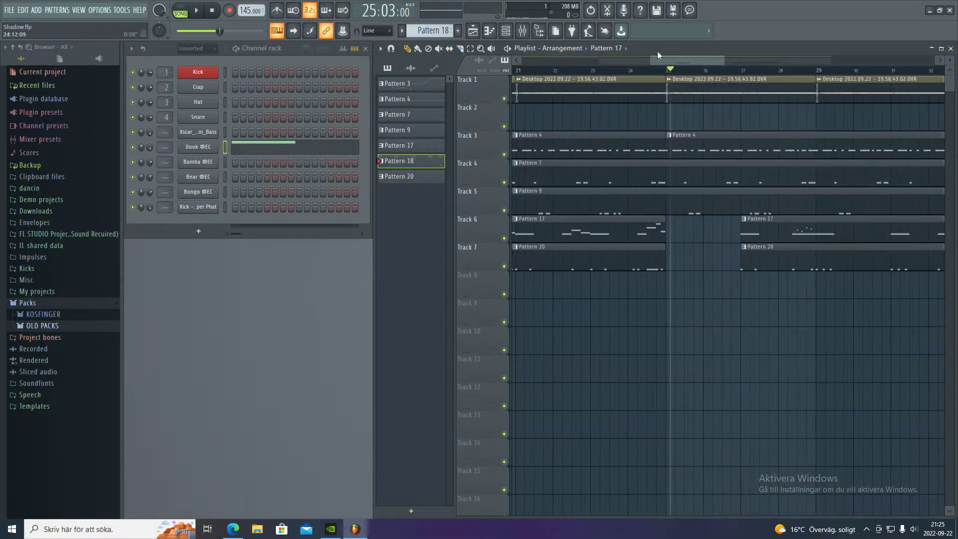
Rework the start of bar 15 in Pattern 17's piano roll, placing a short C6 note first and the E5 note after it
scroll(697, 234, down, 2)
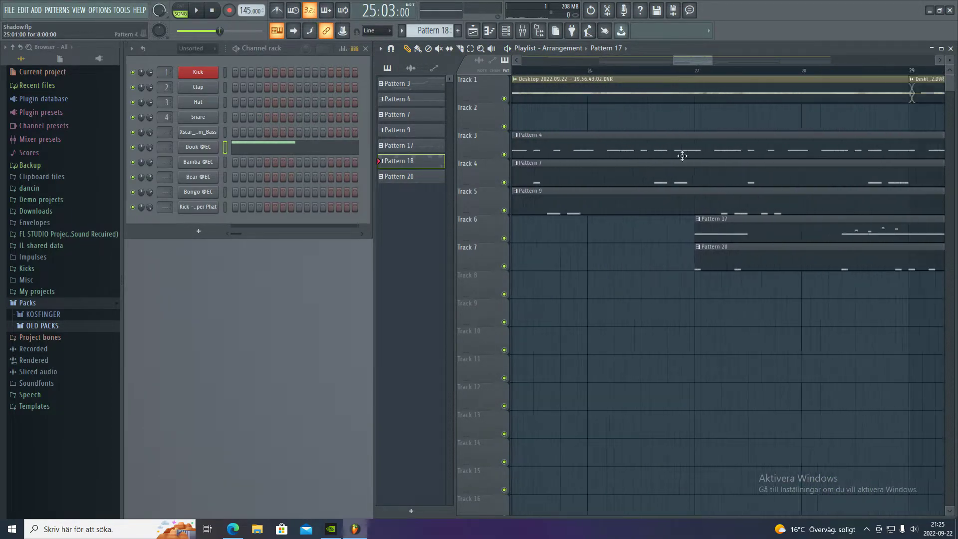
double_click(708, 233)
scroll(579, 245, down, 4)
scroll(583, 224, up, 5)
scroll(468, 204, down, 3)
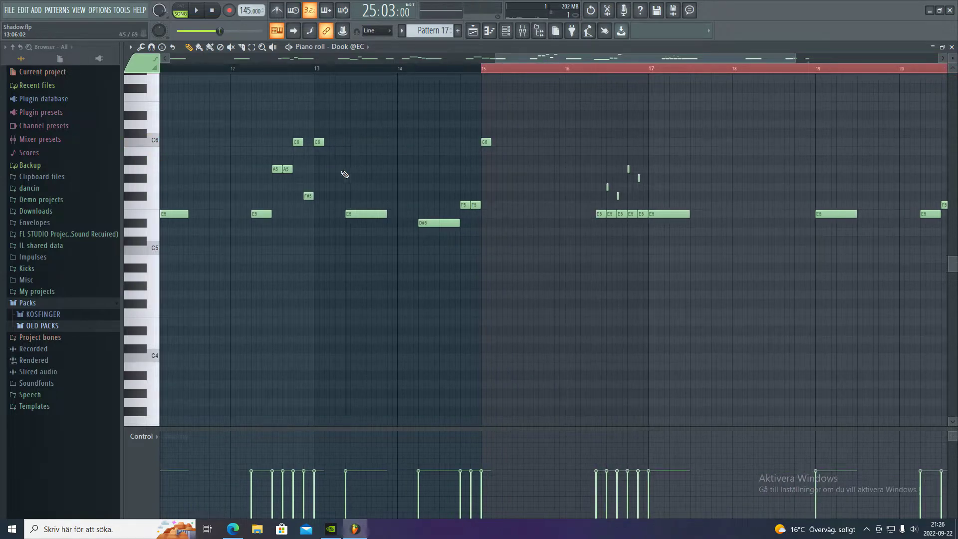
click(951, 47)
Play the arrangement from before bar 25 through the new gap and save the project
drag(731, 70, 681, 71)
key(space)
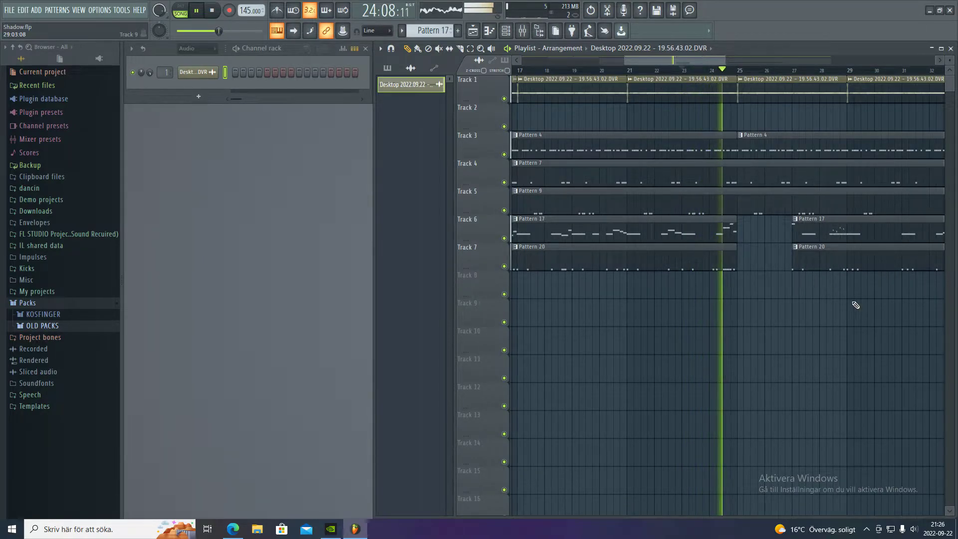
scroll(859, 306, down, 3)
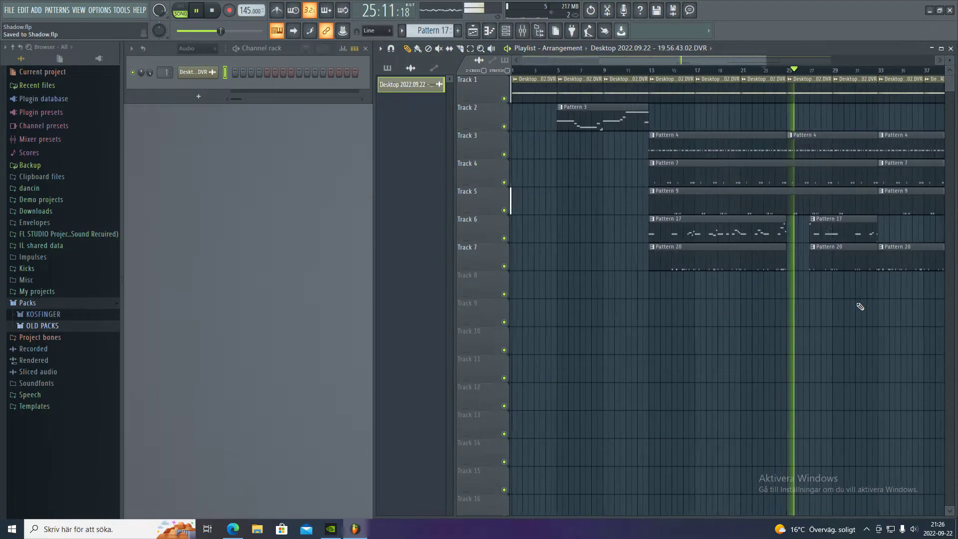
scroll(705, 305, up, 6)
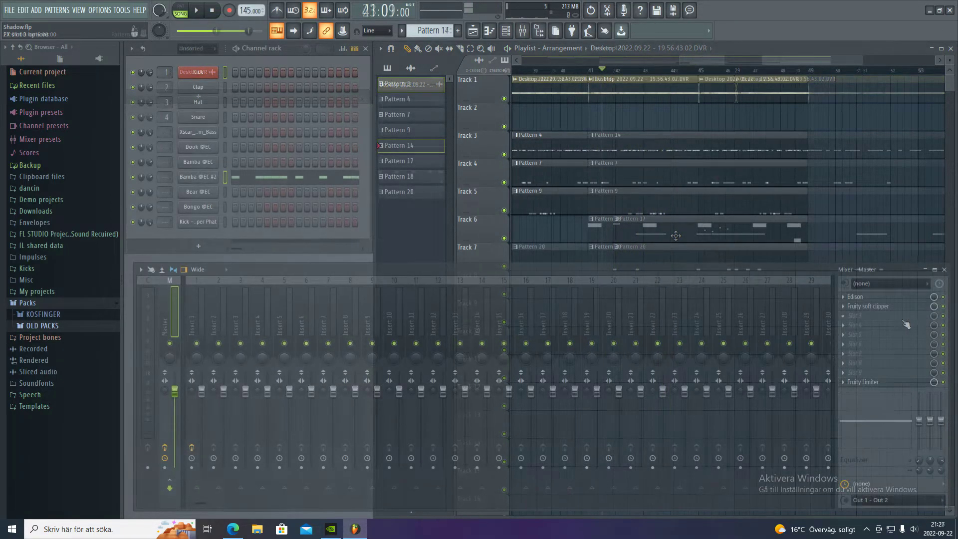
Add Fruity parametric EQ 2 to the Master mixer track, below Fruity soft clipper
mouse_move(856, 295)
click(701, 315)
scroll(811, 138, down, 3)
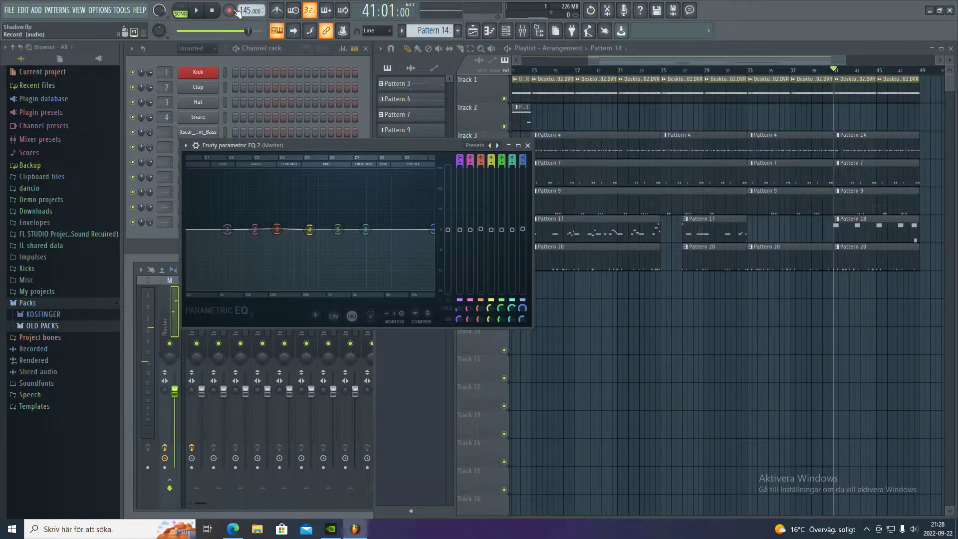
Record automation from bar 41 while sweeping the Master EQ's band 7 high shelf down and toward the mid frequencies
click(230, 10)
click(474, 318)
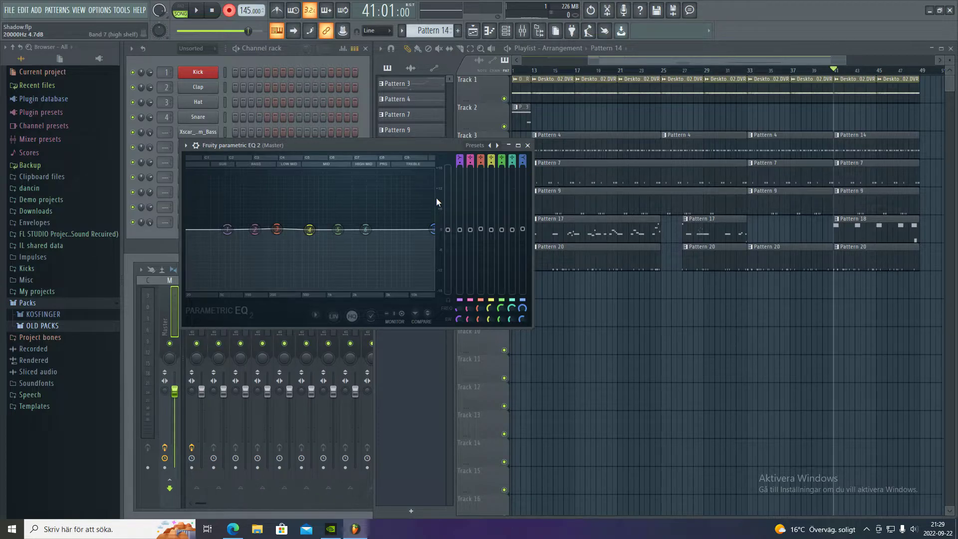
key(space)
drag(431, 230, 330, 288)
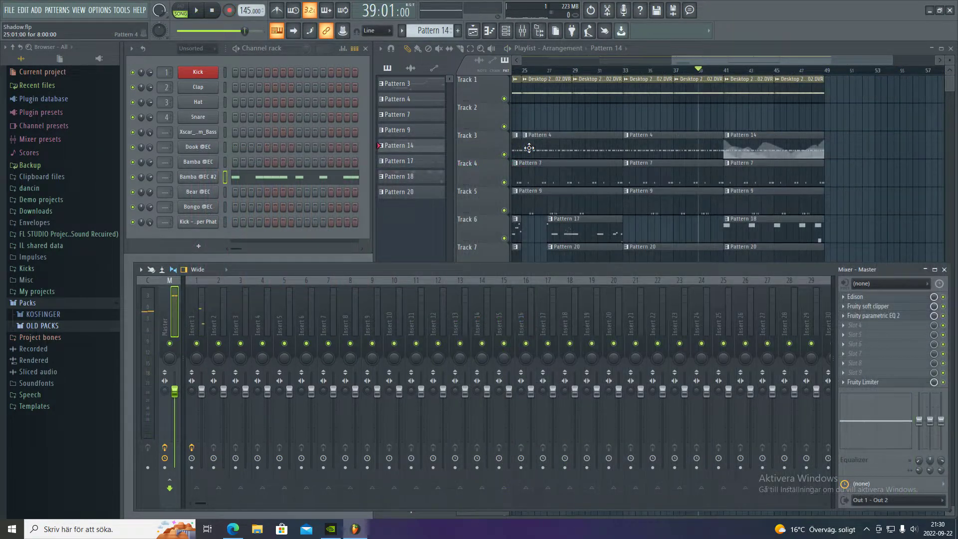
Play the arrangement from bar 39 through the EQ-automated section that starts at bar 41
scroll(814, 214, down, 3)
scroll(876, 233, up, 7)
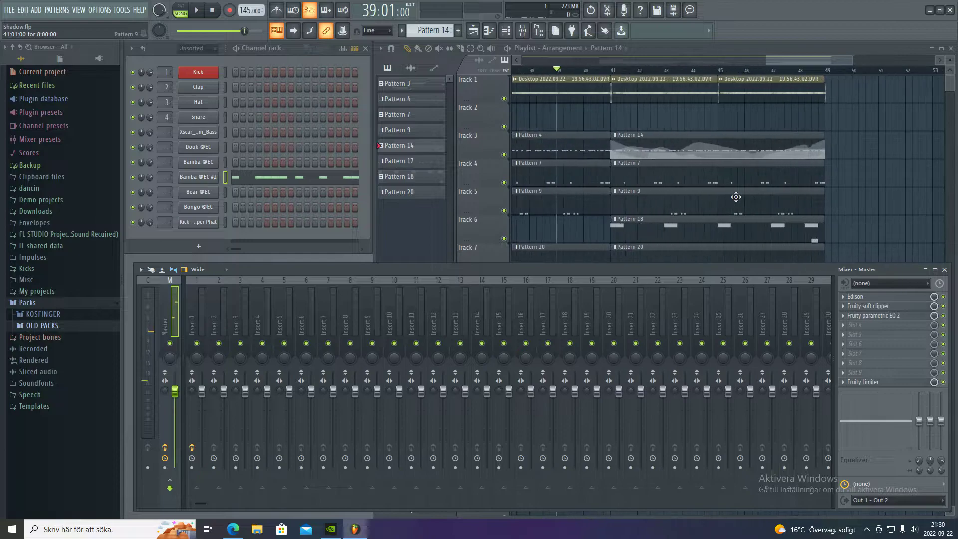
scroll(595, 102, down, 4)
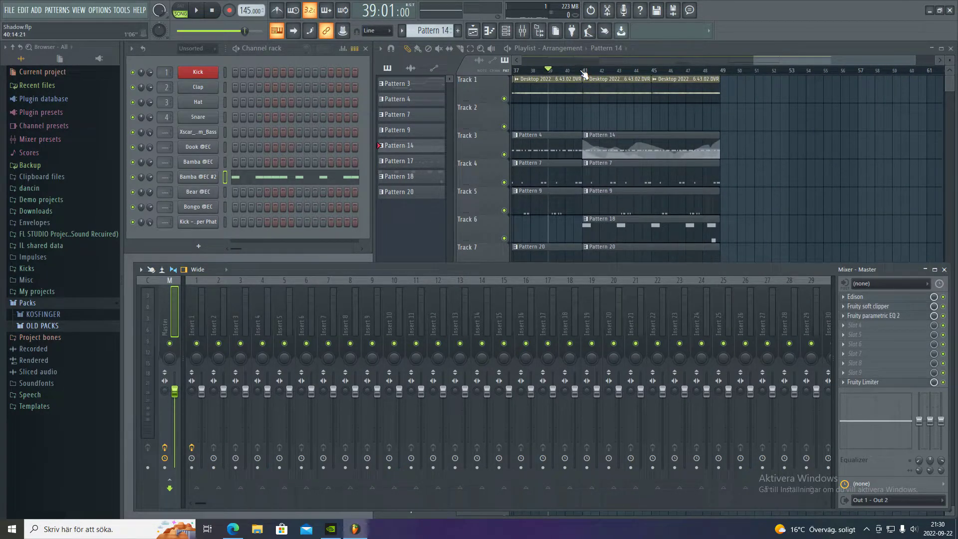
scroll(657, 165, up, 5)
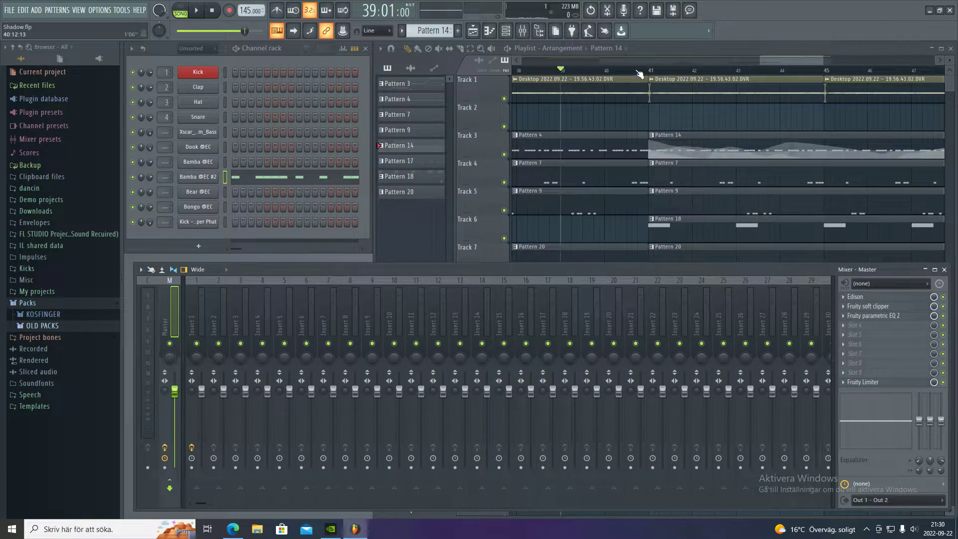
click(581, 73)
key(space)
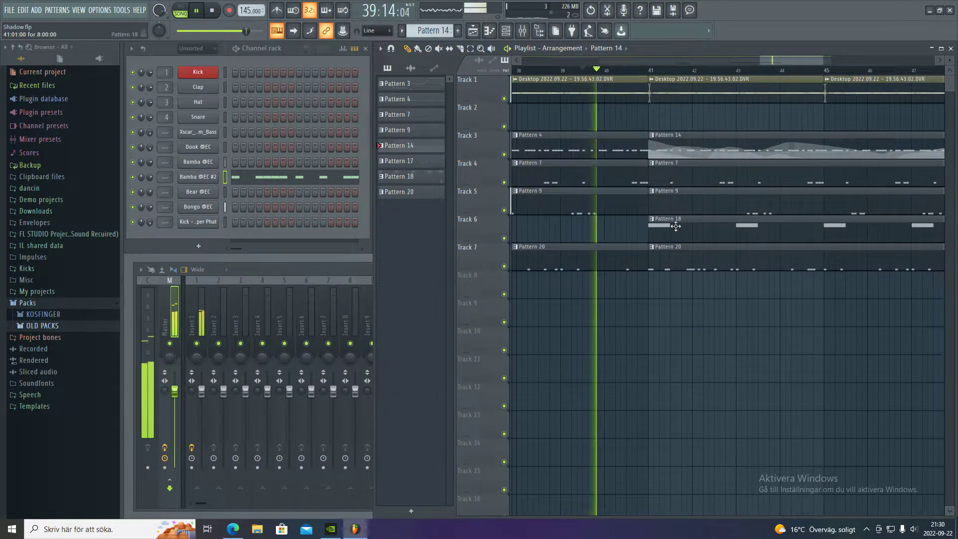
scroll(692, 280, down, 4)
scroll(693, 280, down, 2)
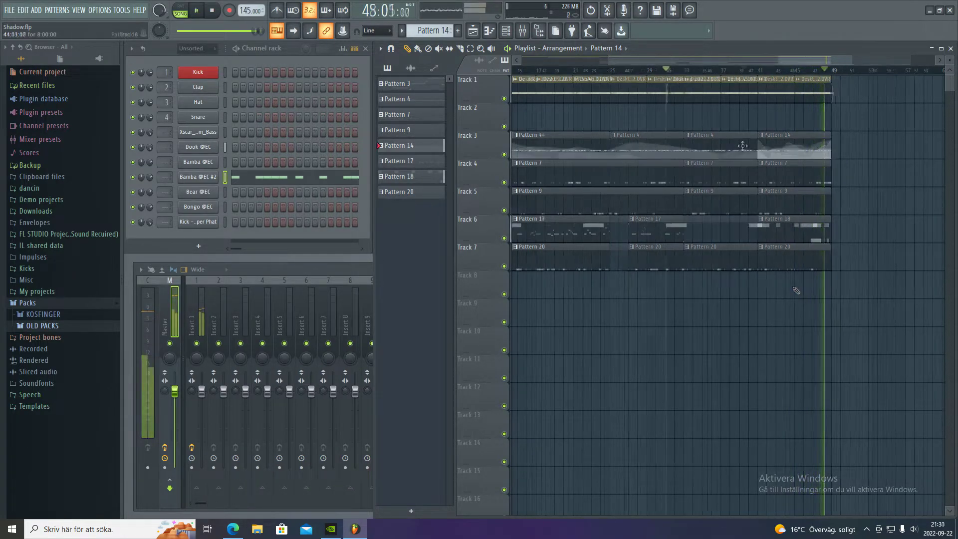
Copy all clips between bars 13 and 33 on every track to bar 49
scroll(741, 145, down, 5)
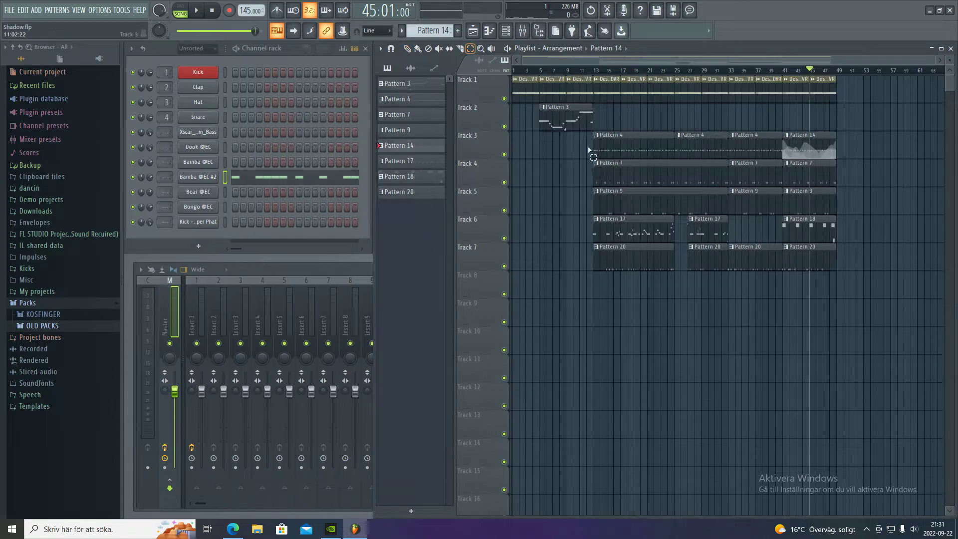
drag(631, 113, 728, 87)
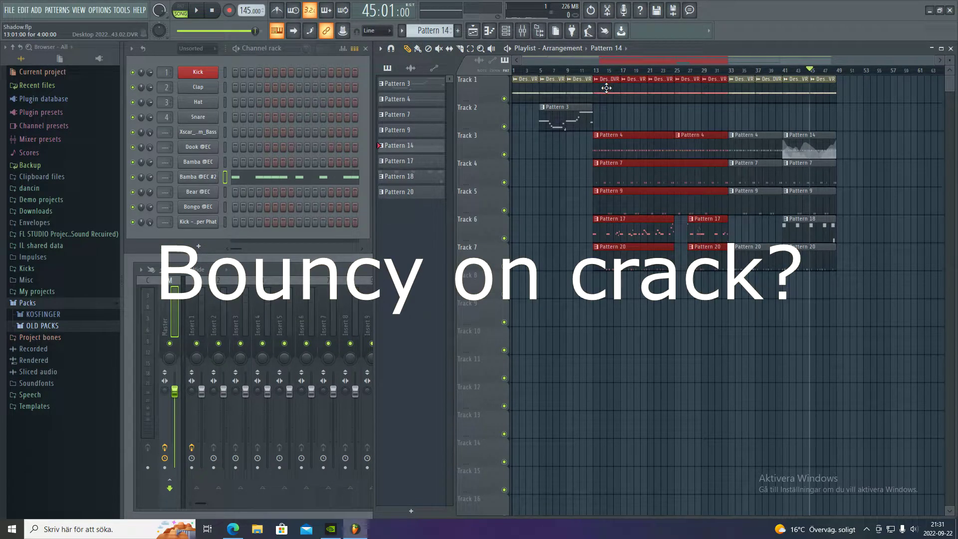
drag(606, 88, 849, 88)
scroll(827, 111, right, 3)
scroll(769, 99, up, 3)
Shorten the copied section by four bars, shift the remaining clips back so they start at bar 49, and save the project
right_click(700, 94)
drag(665, 112, 767, 257)
drag(662, 152, 744, 152)
drag(731, 96, 943, 259)
scroll(898, 150, down, 3)
drag(753, 86, 725, 86)
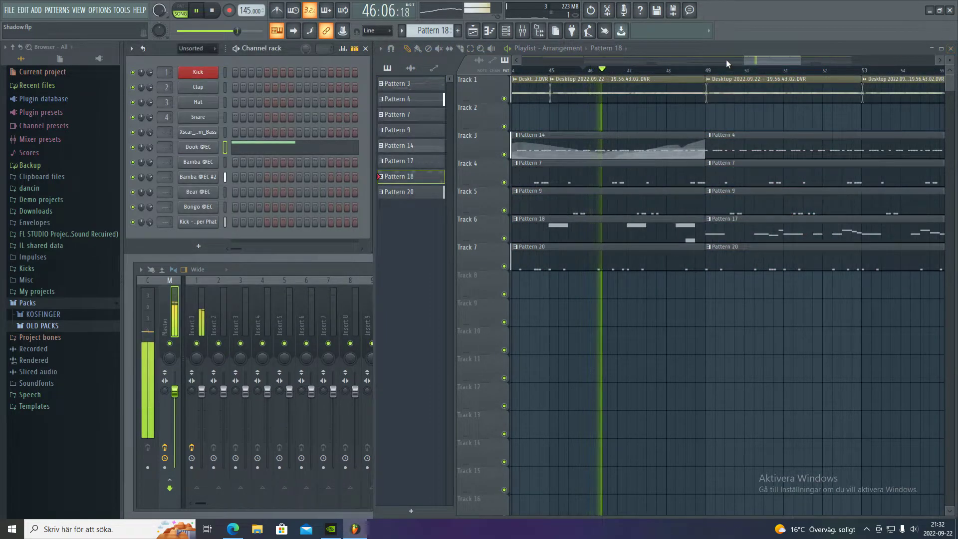
key(ctrl+s)
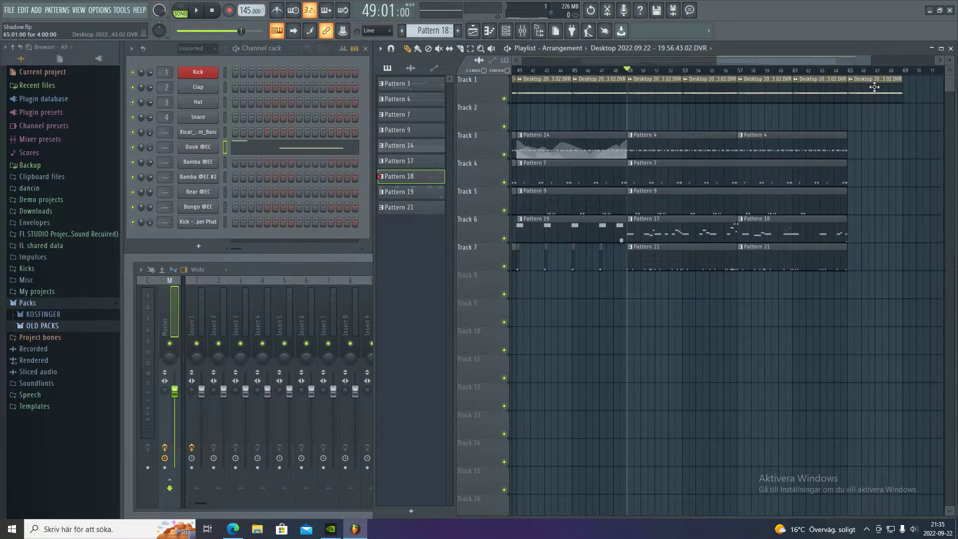
Enter short C5 notes for the Kick - Super Phat channel in Pattern 22's piano roll and play them from bar 65
scroll(874, 87, down, 4)
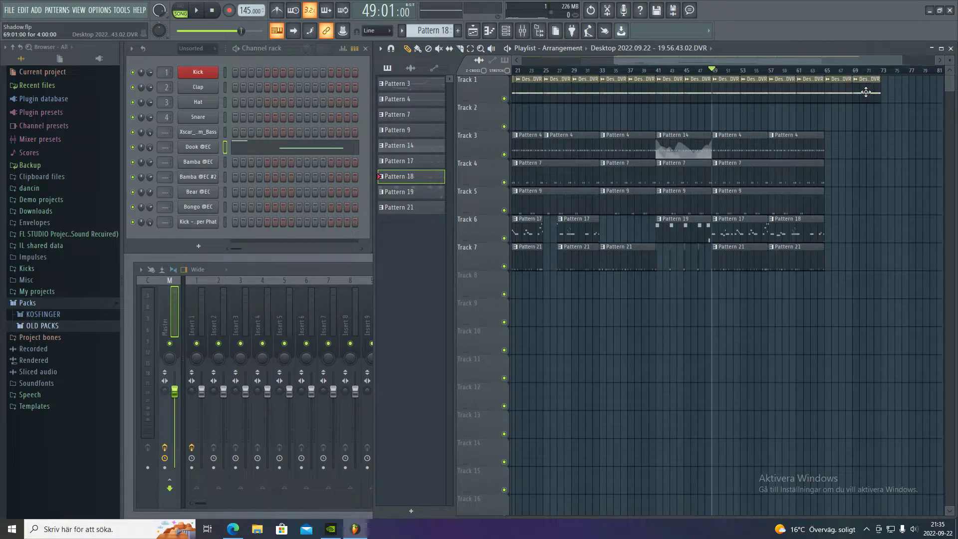
scroll(866, 92, down, 3)
scroll(865, 194, up, 4)
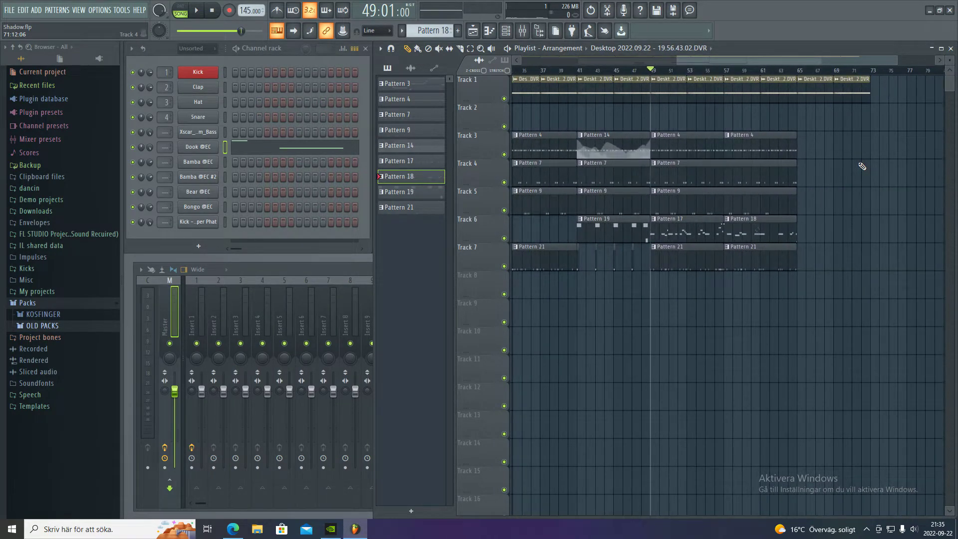
scroll(861, 145, down, 4)
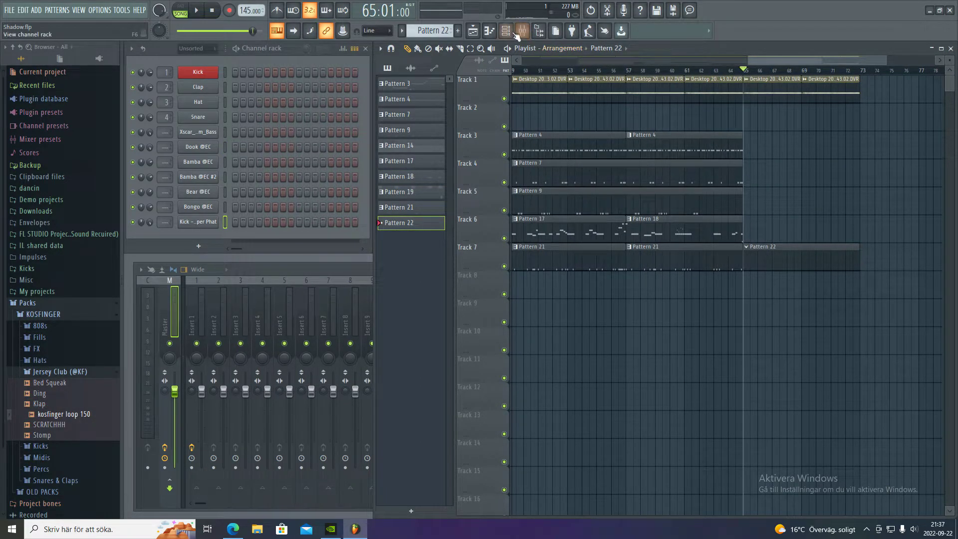
click(489, 31)
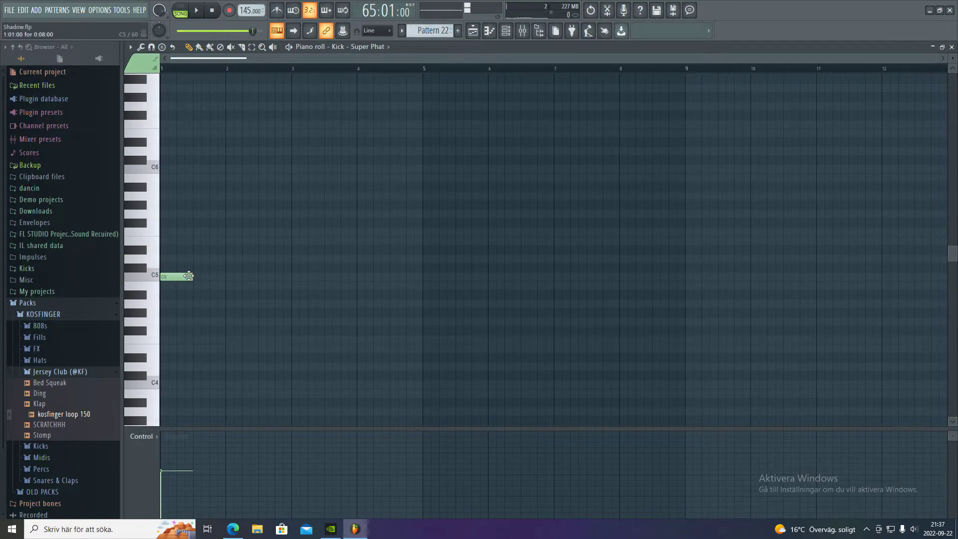
click(163, 275)
scroll(179, 71, up, 3)
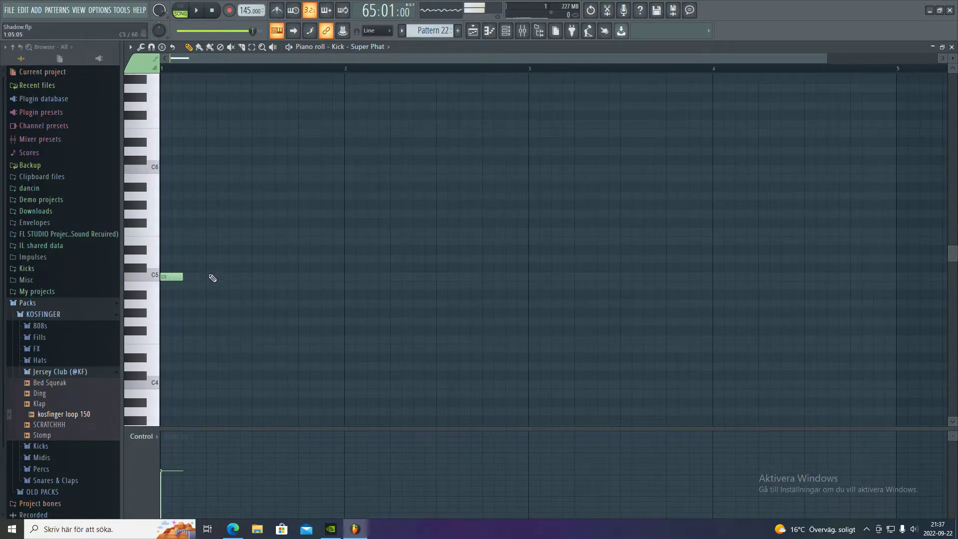
key(space)
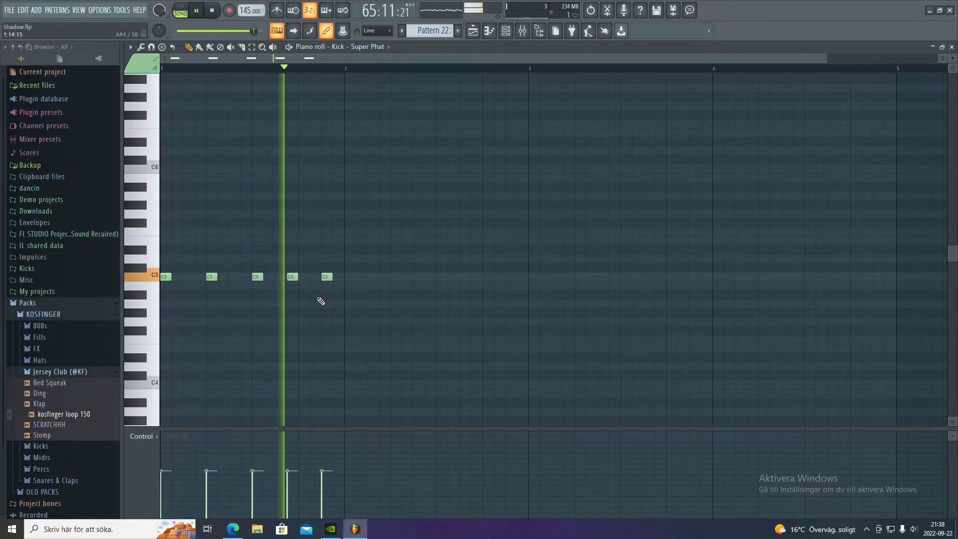
key(space)
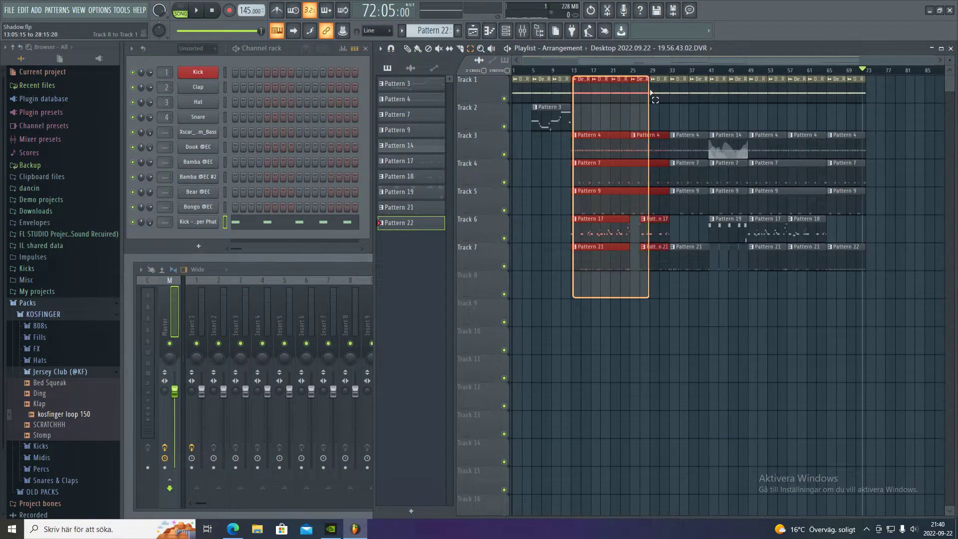
Select the clips between bars 13 and 33 on all tracks and copy them to bar 73
drag(651, 92, 656, 93)
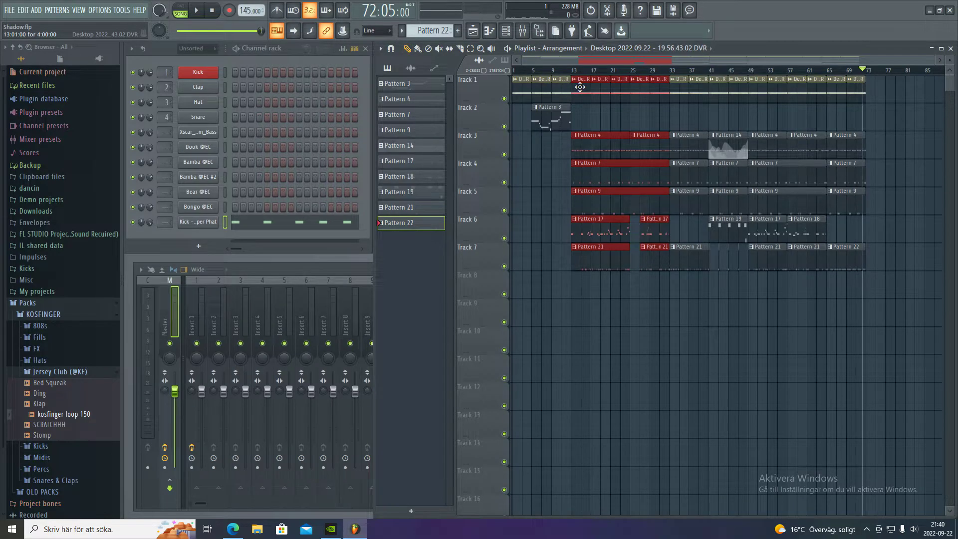
drag(579, 87, 899, 102)
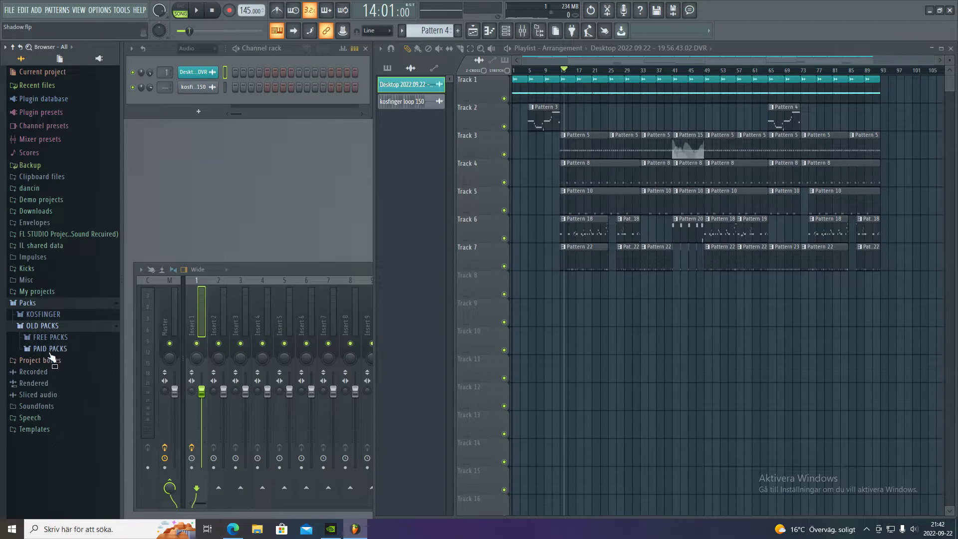
click(55, 341)
click(54, 369)
click(59, 394)
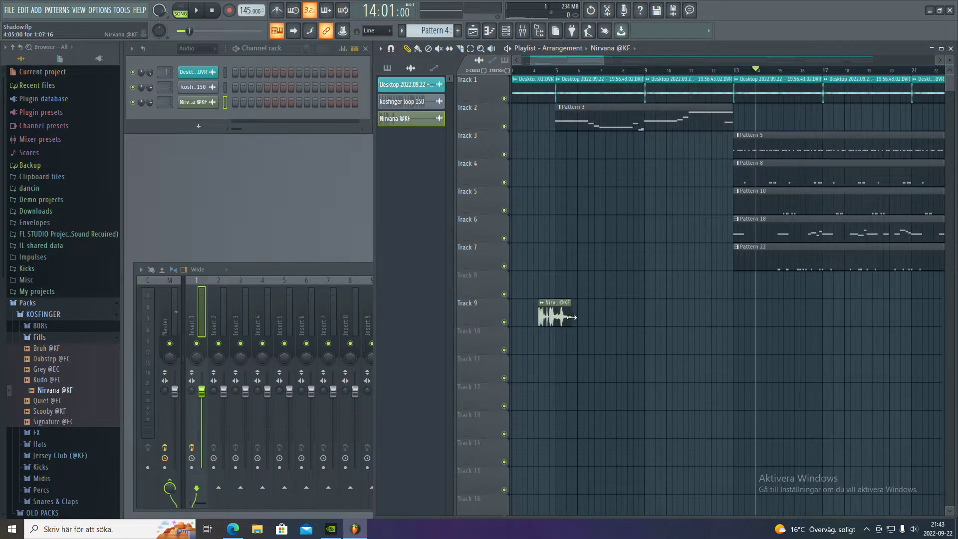
scroll(541, 75, up, 3)
drag(598, 314, 574, 314)
click(299, 171)
click(484, 171)
Place the FX SHOTTA sample on Track 9 at bar 27 and the Fill - Rxkson sample on Track 10 just before it
scroll(588, 233, down, 3)
scroll(563, 320, up, 3)
drag(790, 317, 850, 316)
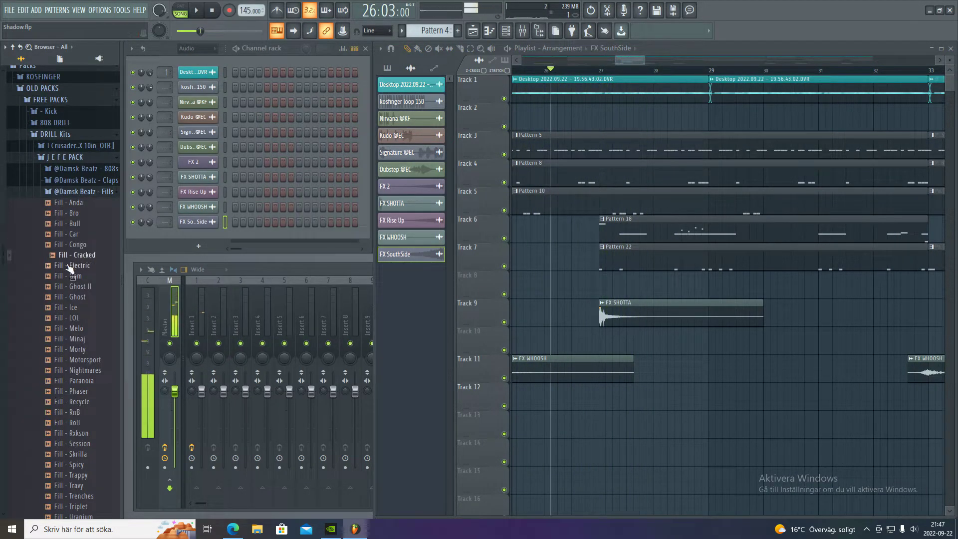
drag(503, 352, 513, 360)
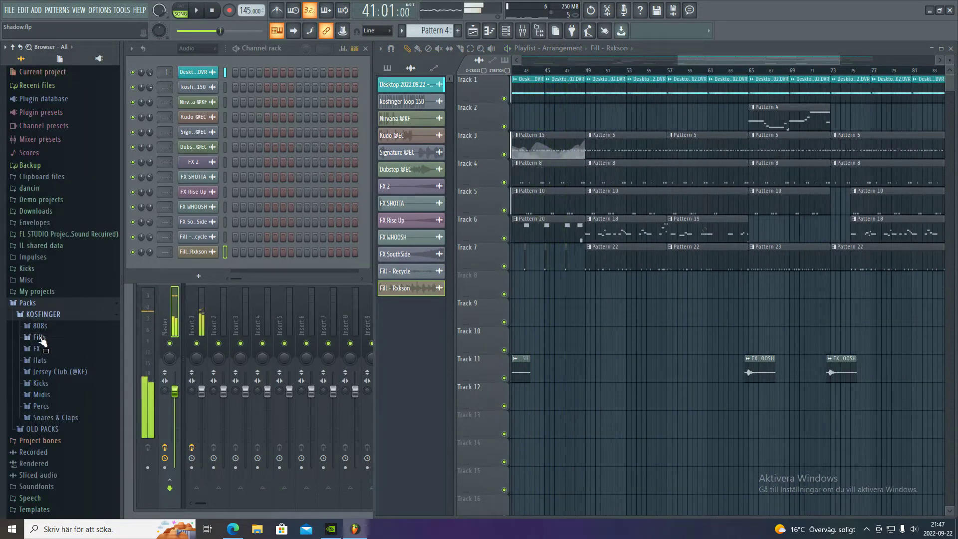
drag(51, 379, 572, 347)
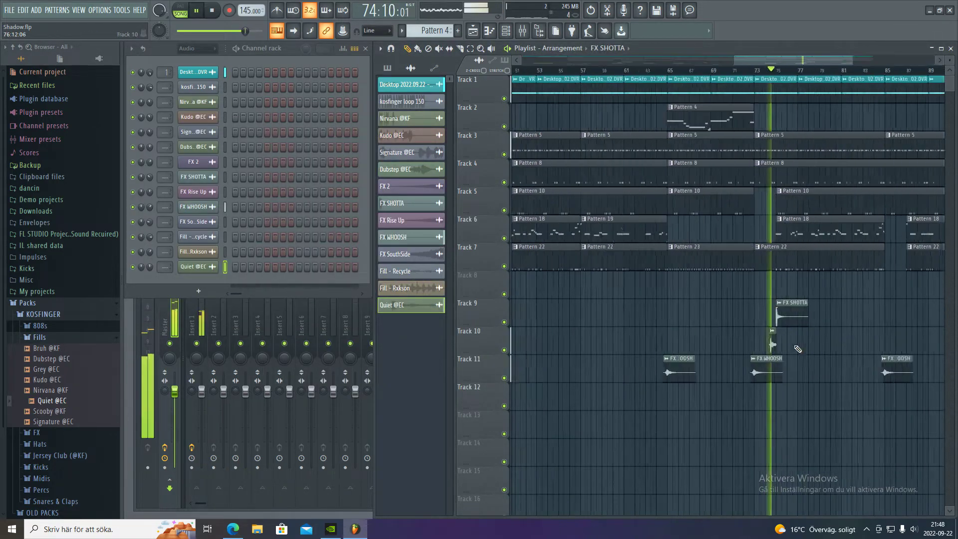
scroll(783, 324, up, 3)
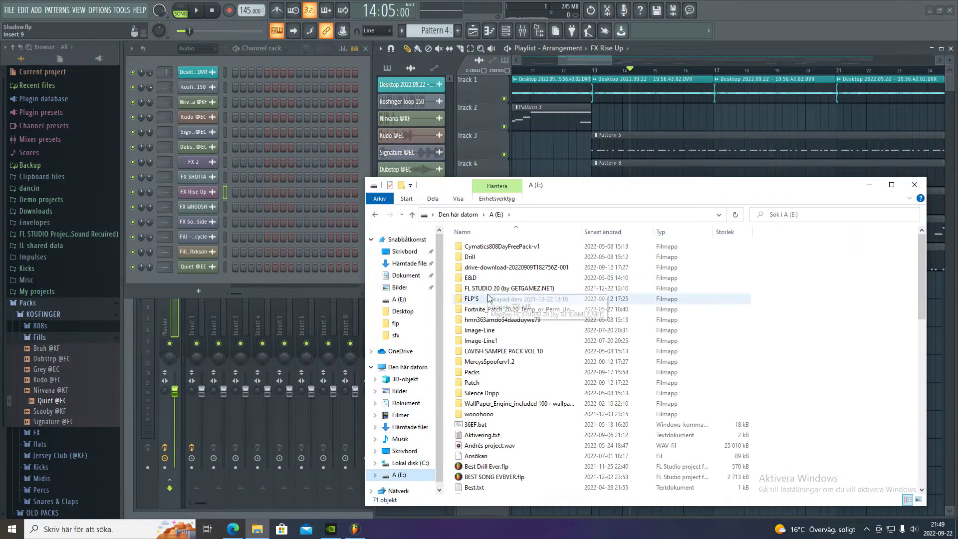
click(494, 269)
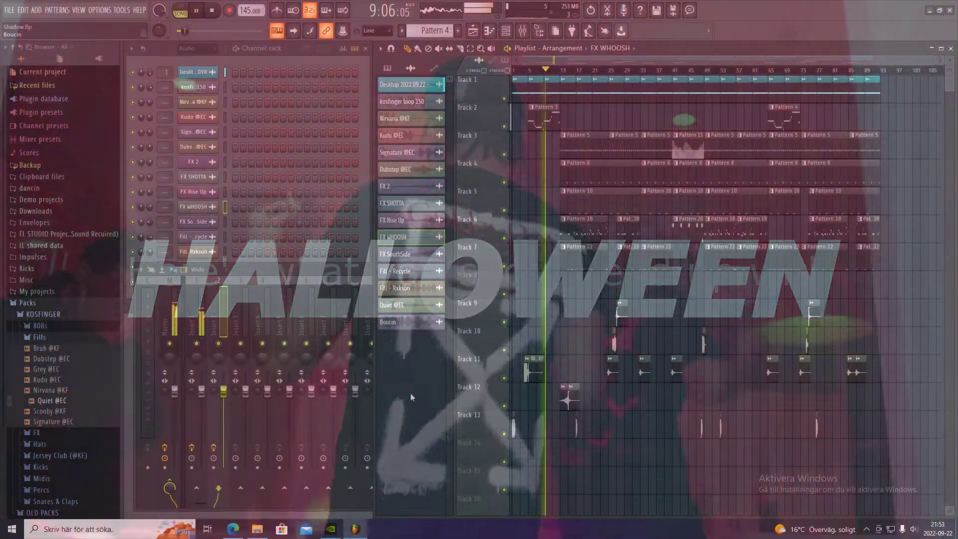
Play the finished arrangement at a lower volume and look over the clips on all tracks
key(XF86AudioLowerVolume)
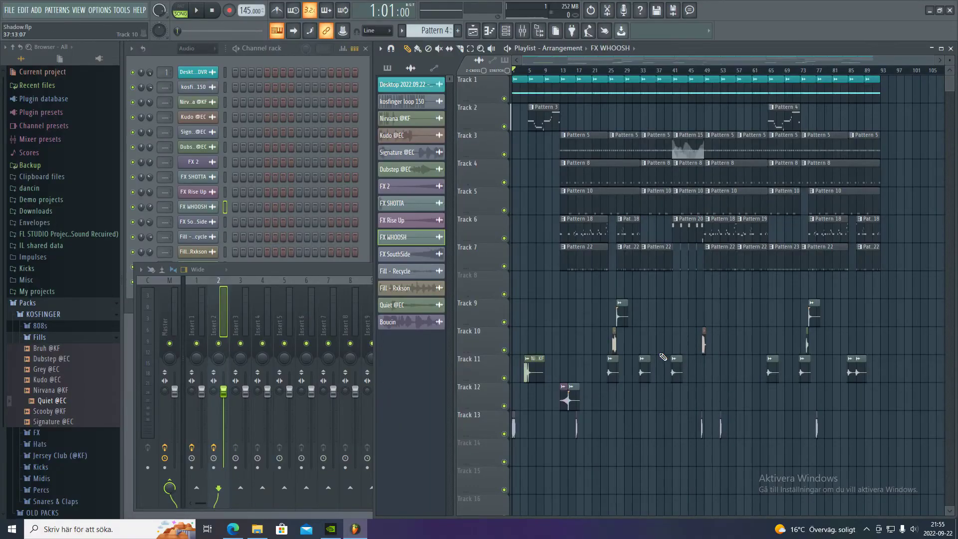
scroll(768, 365, up, 3)
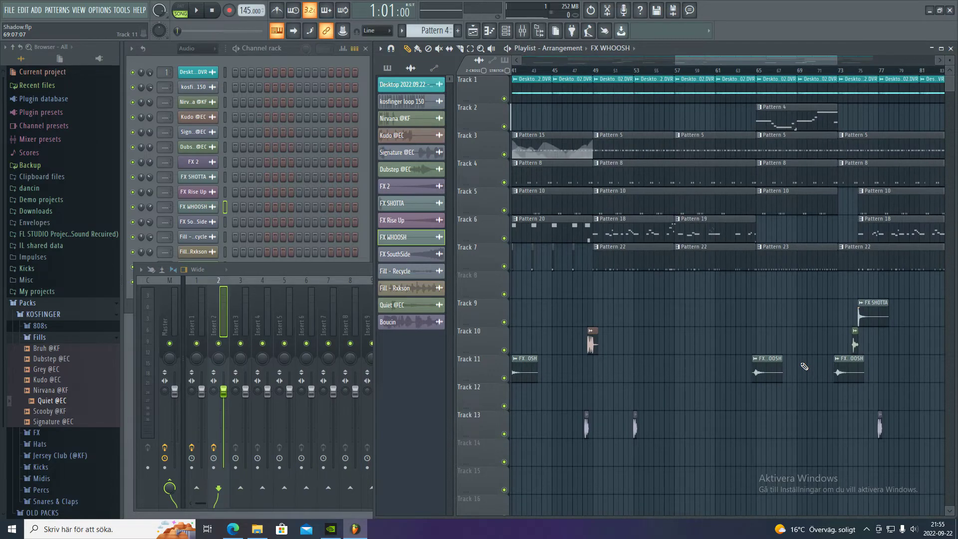
scroll(804, 366, down, 3)
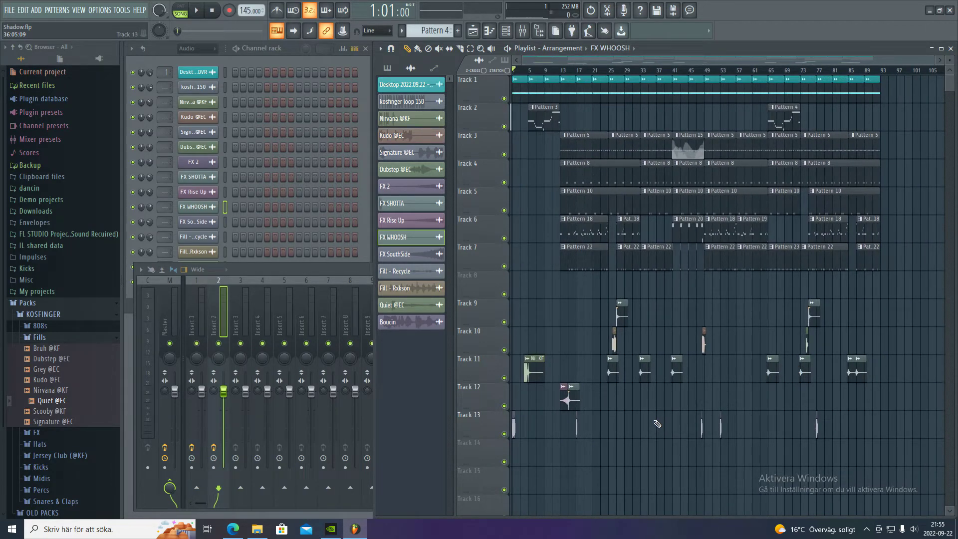